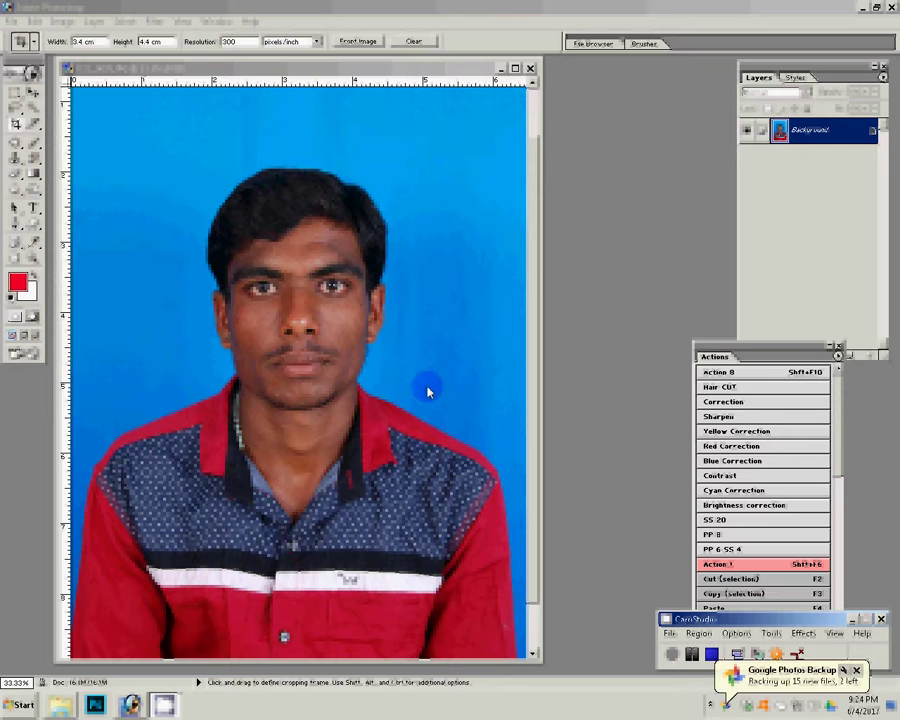
Bring Photoshop into focus and cancel the accidental crop frame on the portrait
left_click(115, 122)
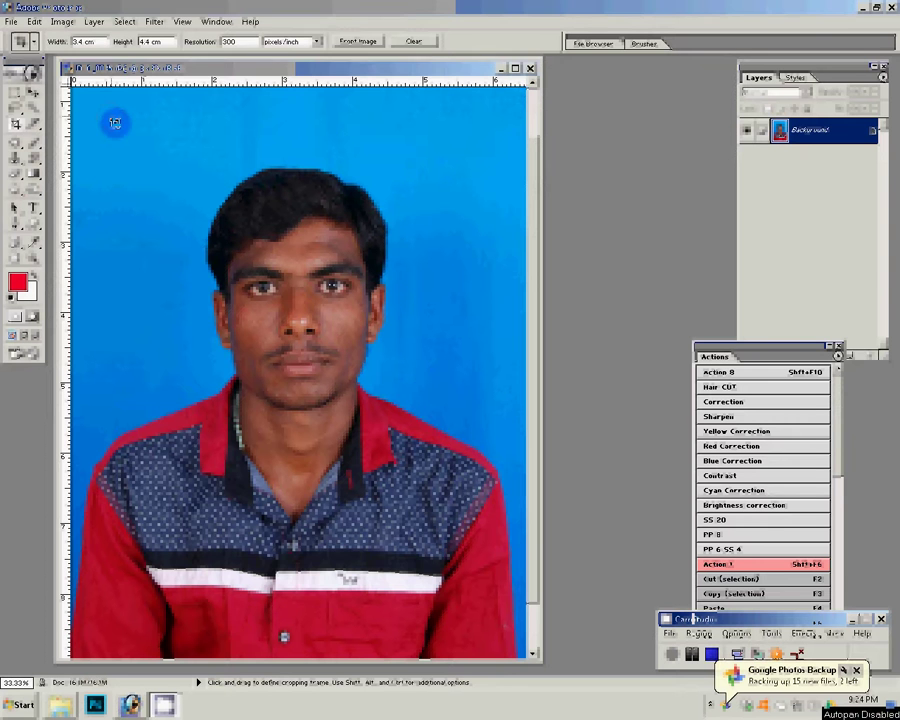
left_click_drag(115, 122, 478, 540)
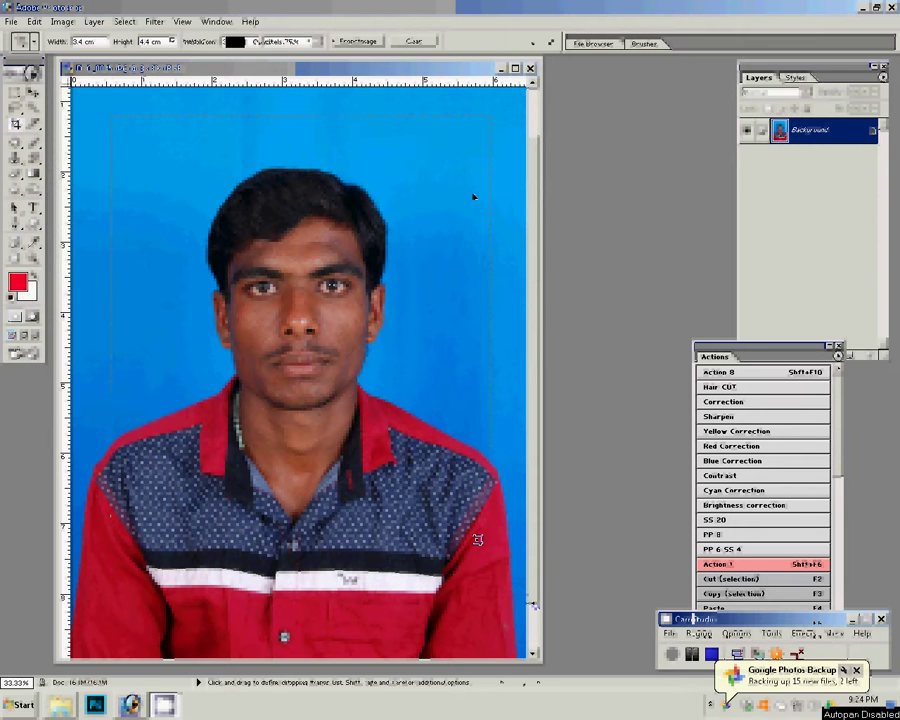
key("Escape")
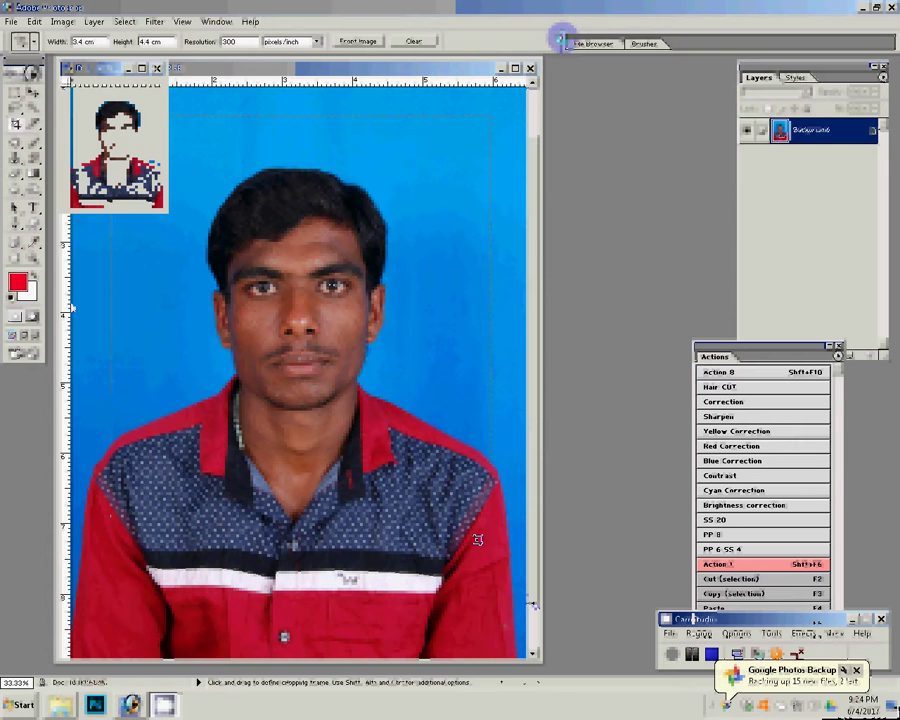
Fit the portrait to the screen and begin duplicating the Background layer
key("z")
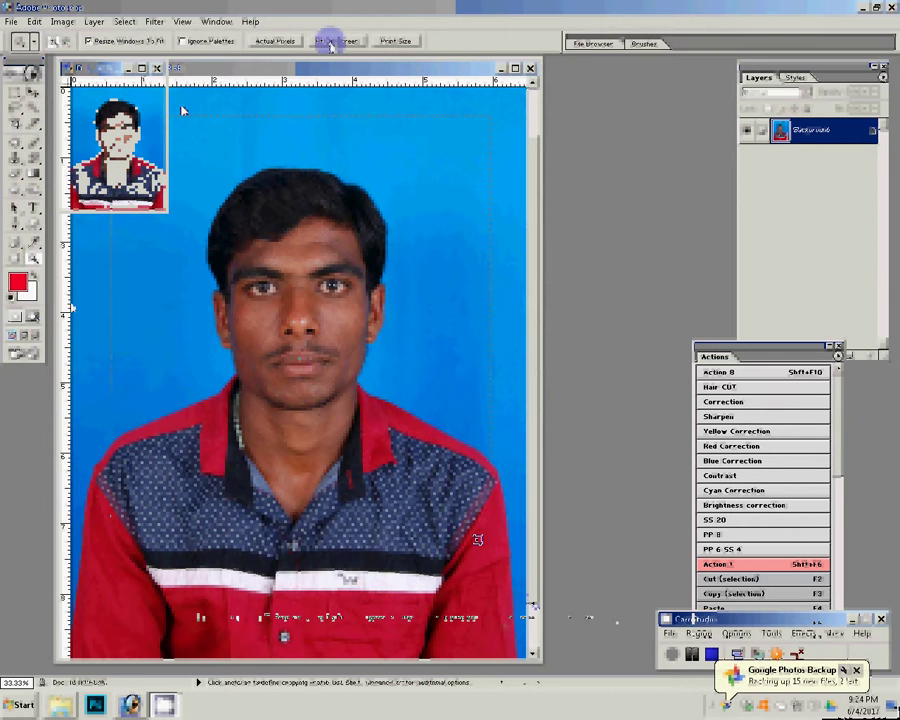
left_click(333, 42)
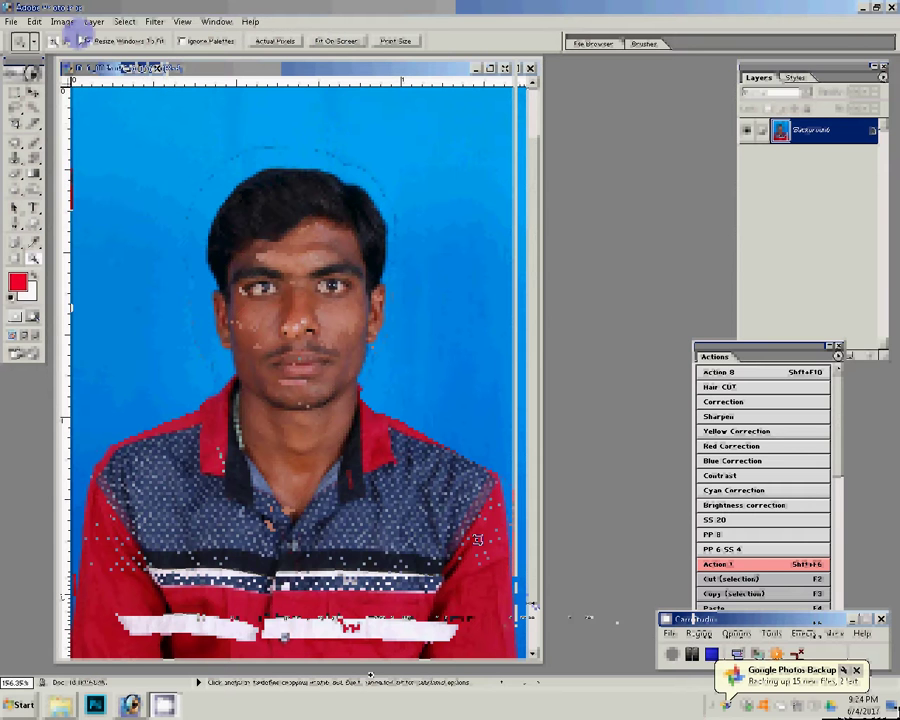
left_click(66, 22)
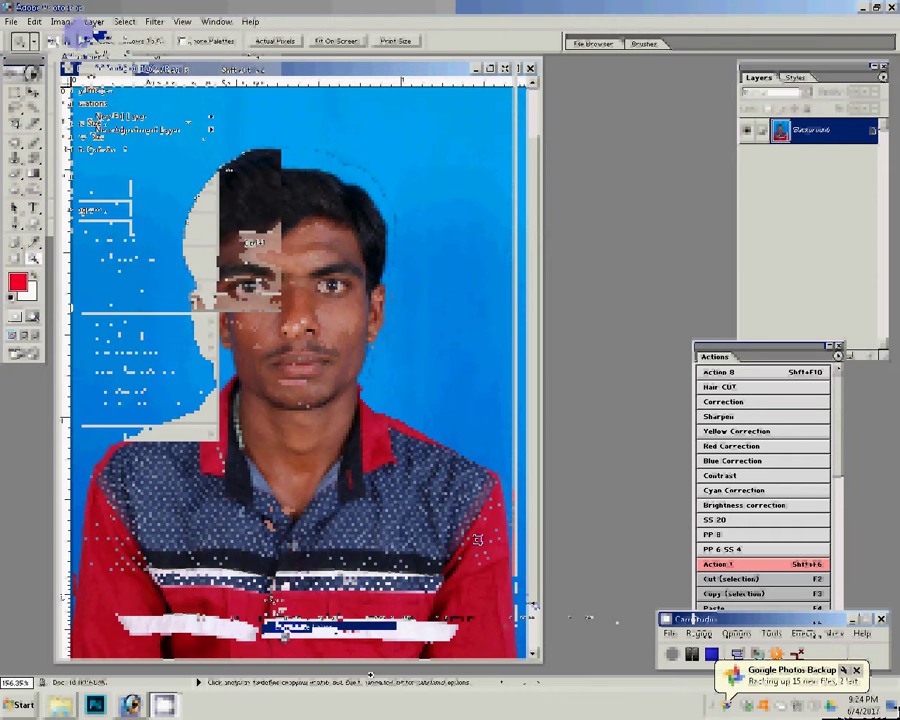
left_click(130, 57)
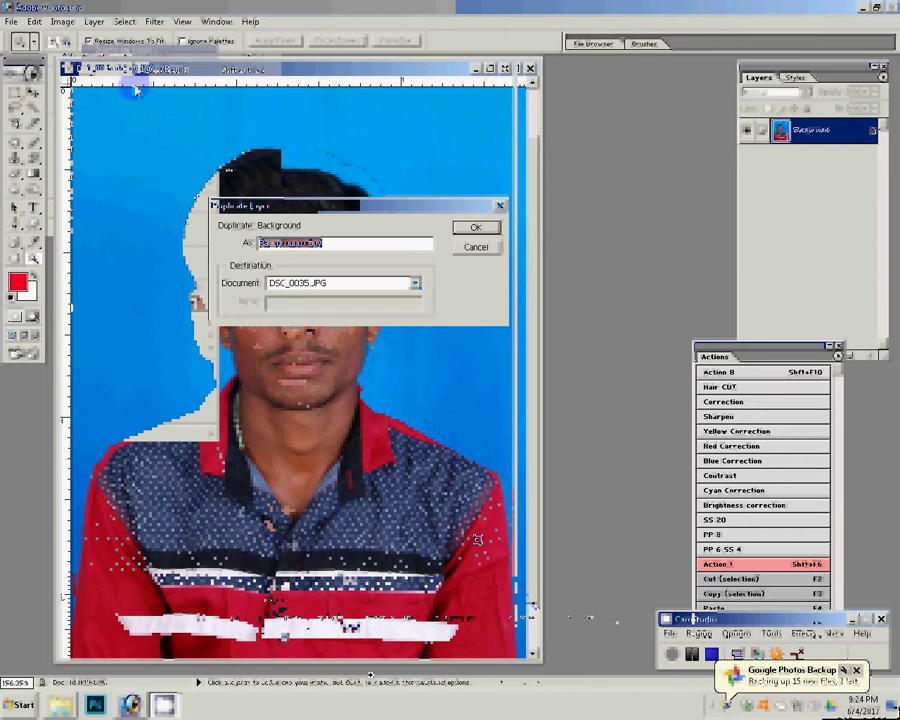
Create the Background copy layer and apply the grain filter at Graininess 39 to Background
left_click(476, 227)
left_click(812, 156)
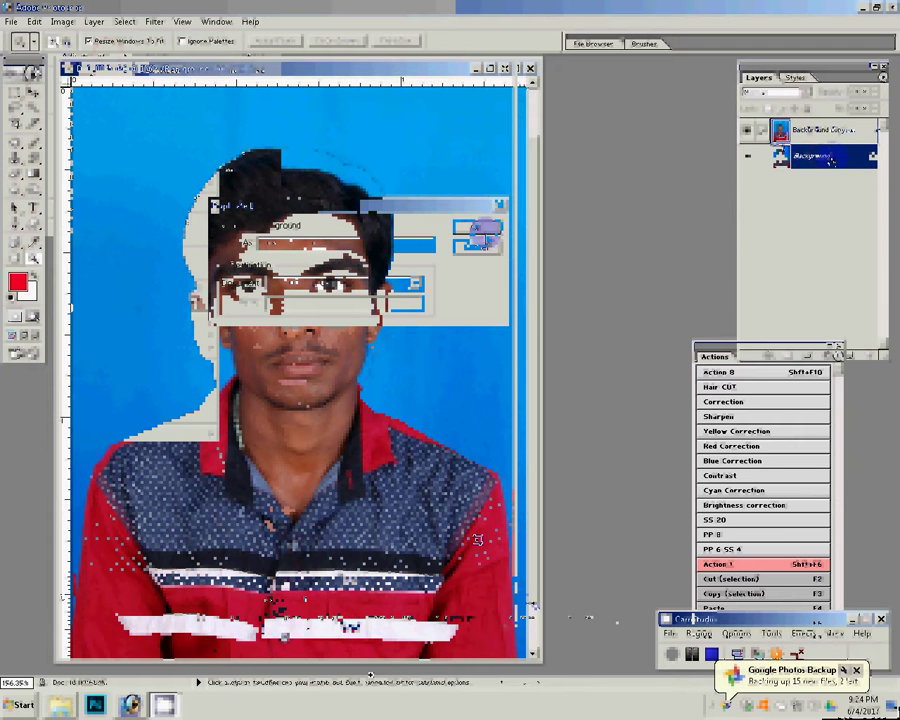
left_click(155, 21)
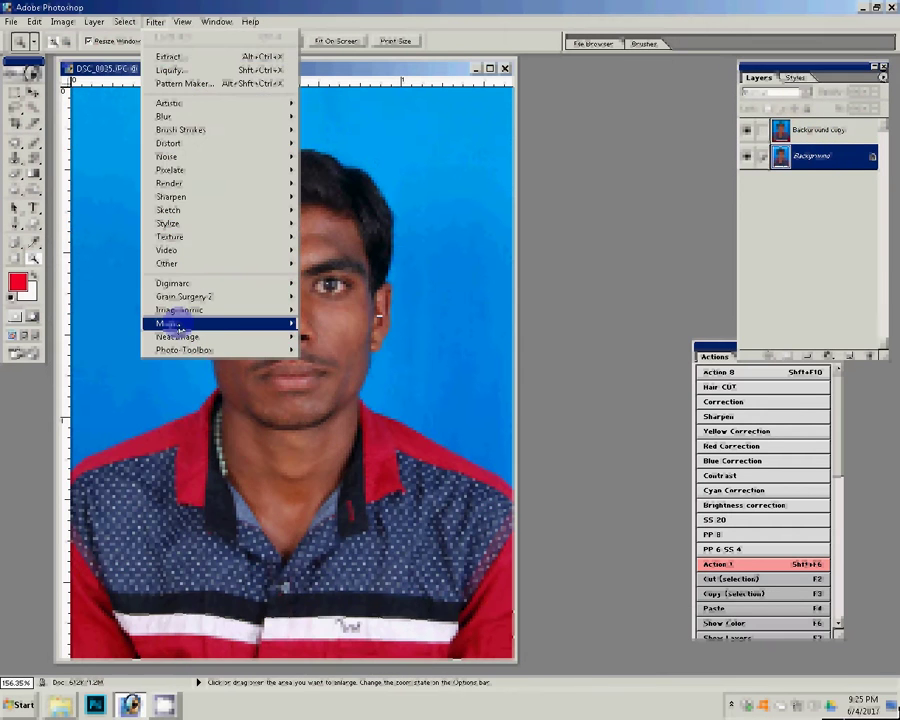
left_click(340, 323)
type("39")
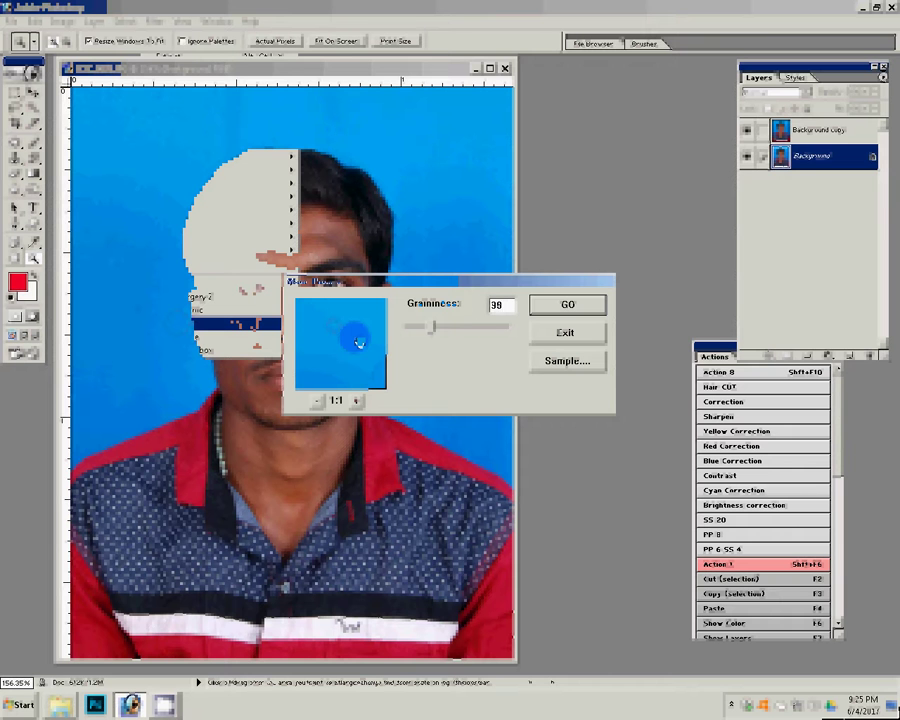
left_click(555, 312)
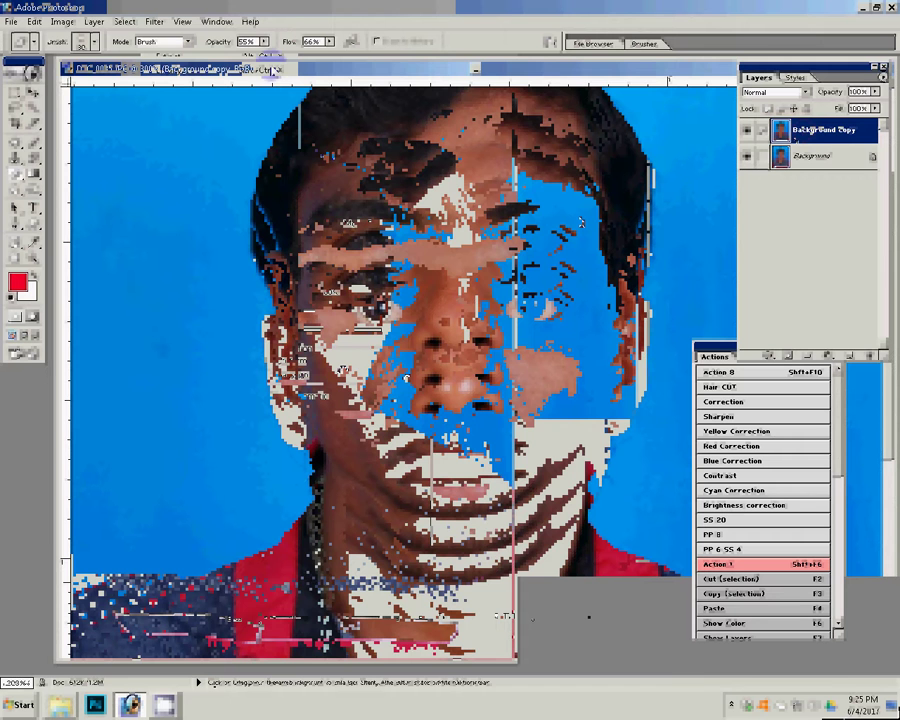
Set eraser opacity to 77% and erase part of the Background copy's blue backdrop
left_click(250, 41)
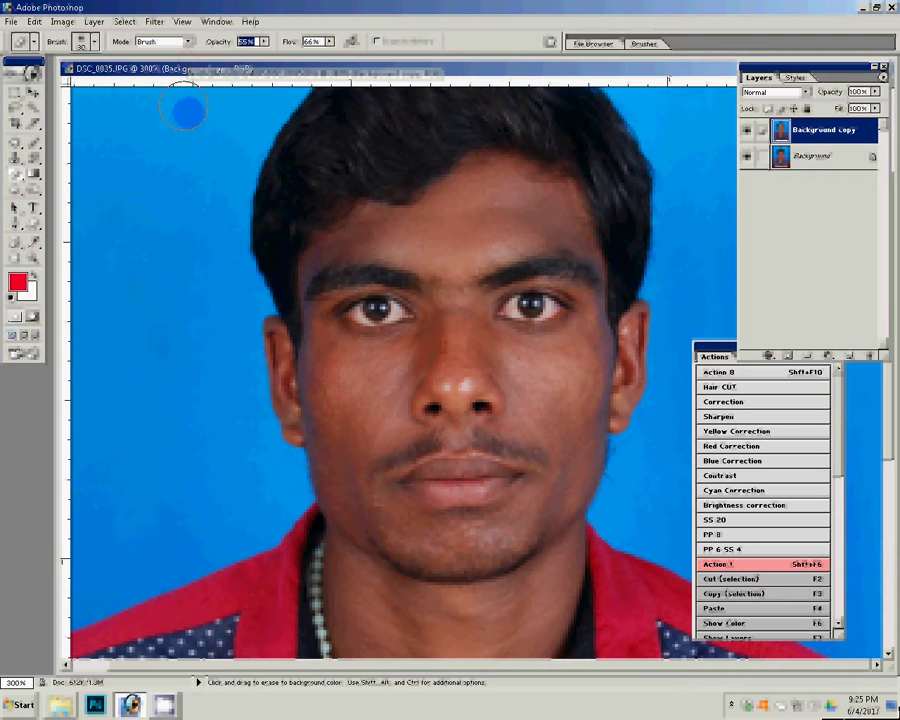
type("7")
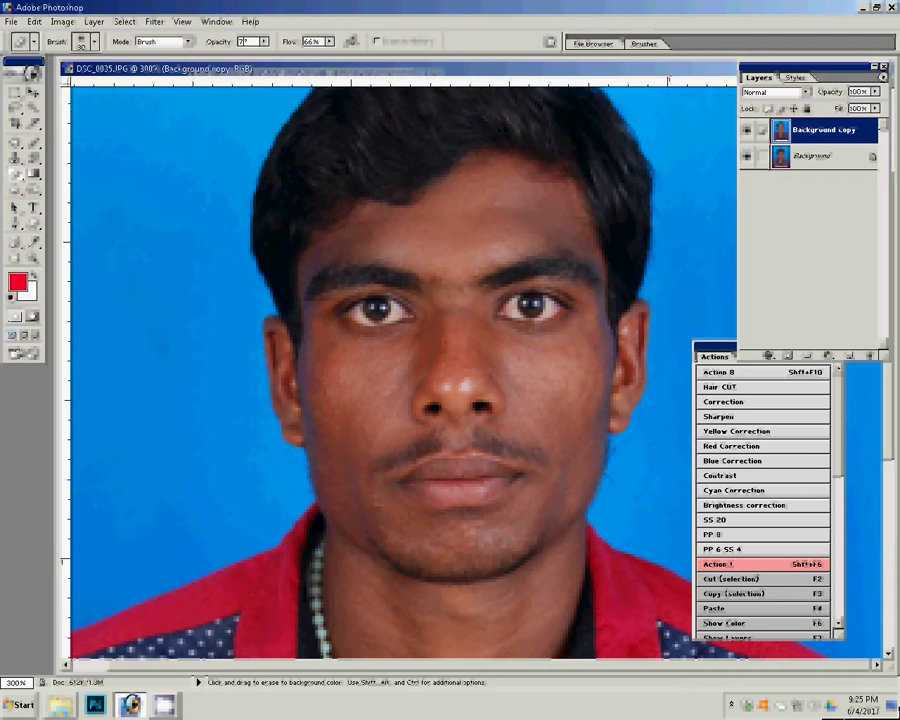
type("7")
key("Return")
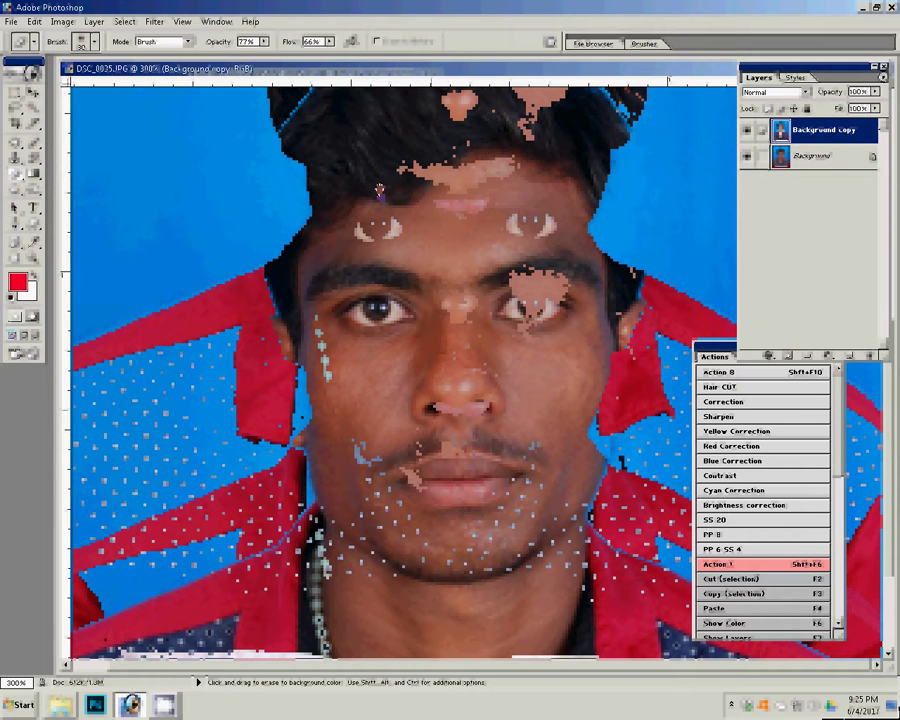
left_click(97, 311)
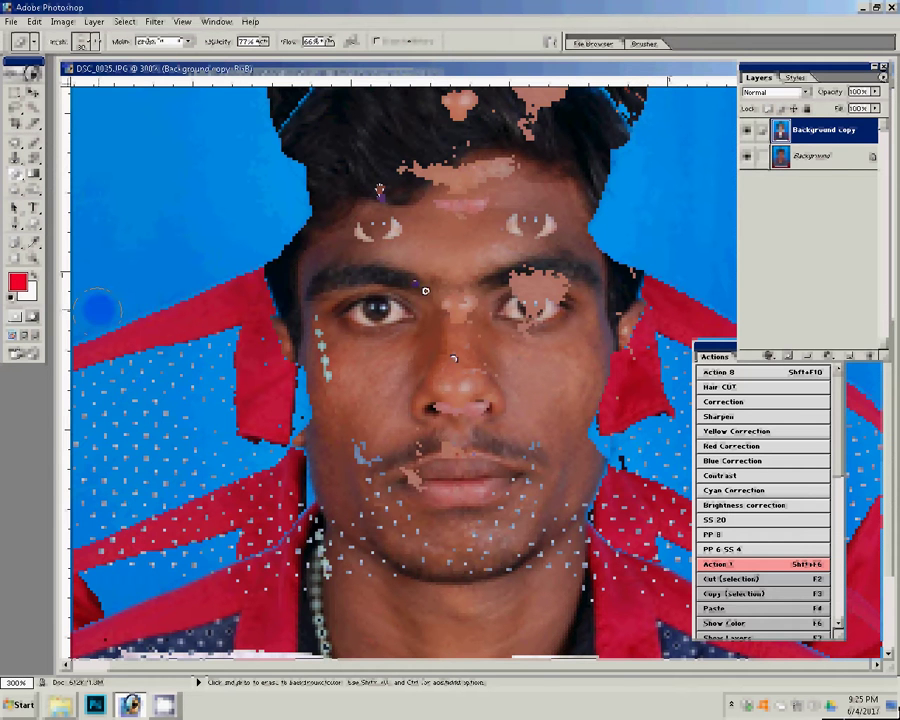
Zoom out and shift the Color Balance midtones -9 toward yellow
key("z")
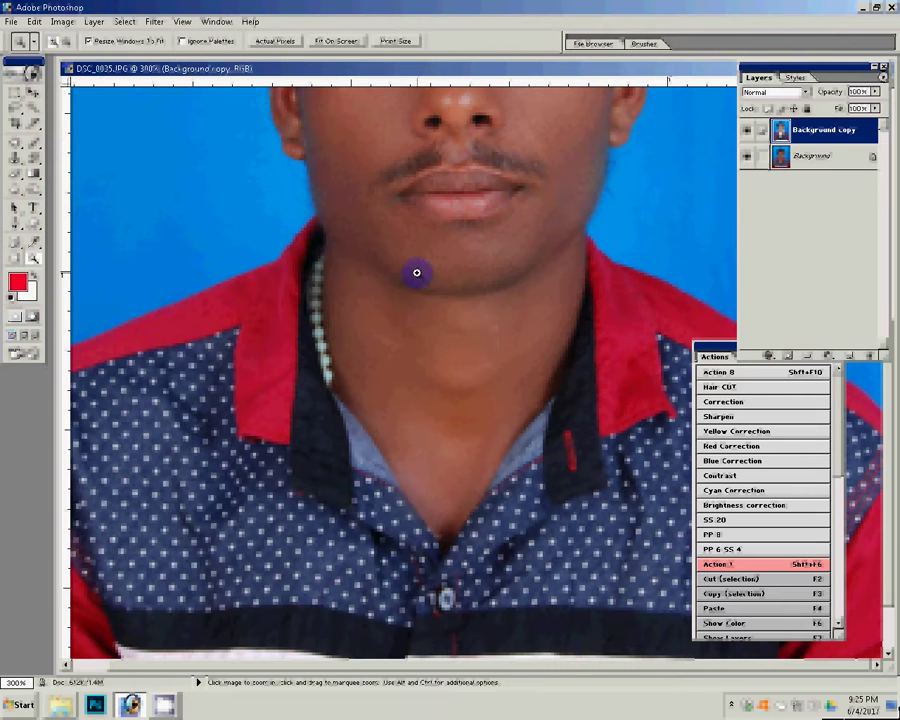
right_click(417, 272)
left_click(438, 280)
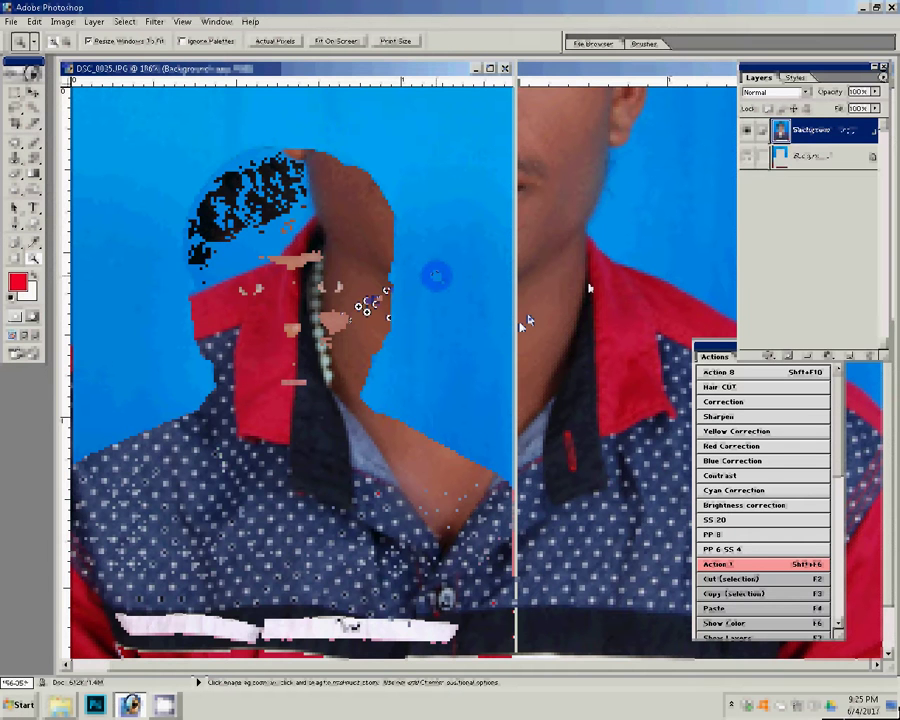
key("ctrl+b")
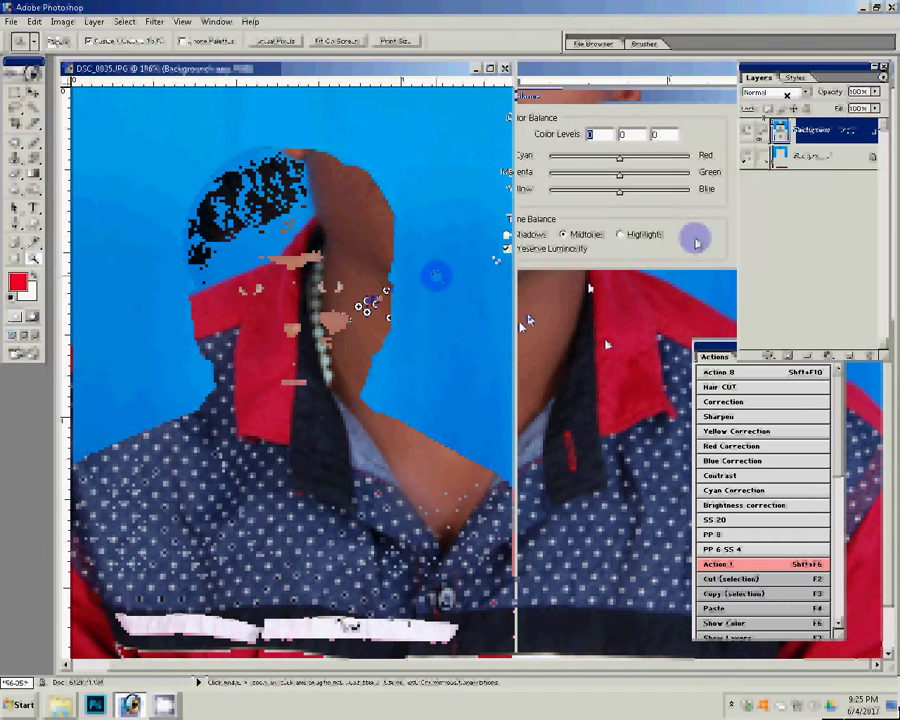
left_click_drag(619, 191, 614, 196)
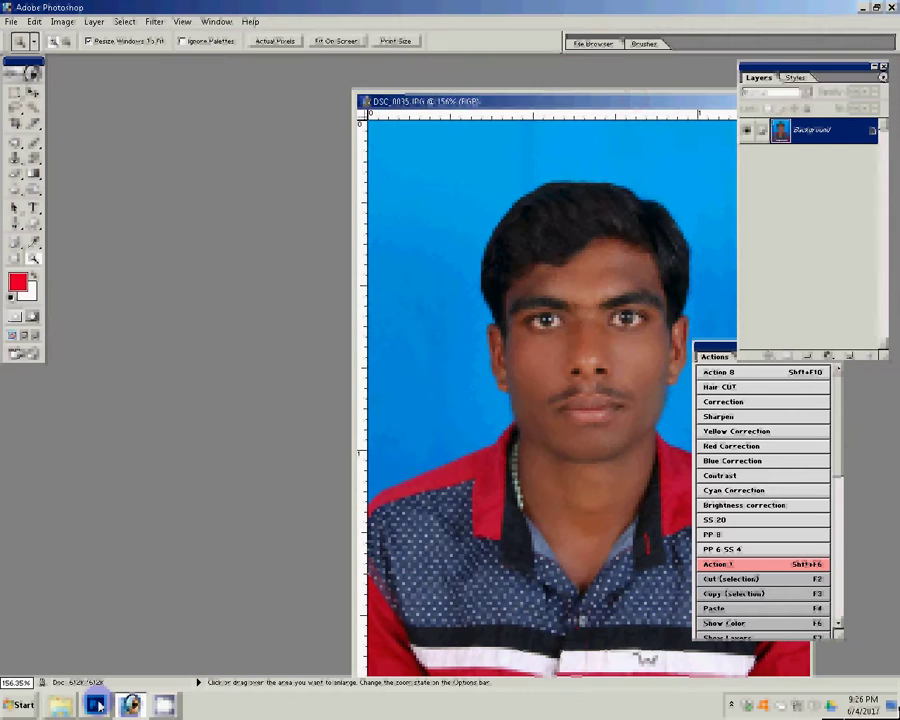
Open the q.psd print-sheet file
left_click(98, 706)
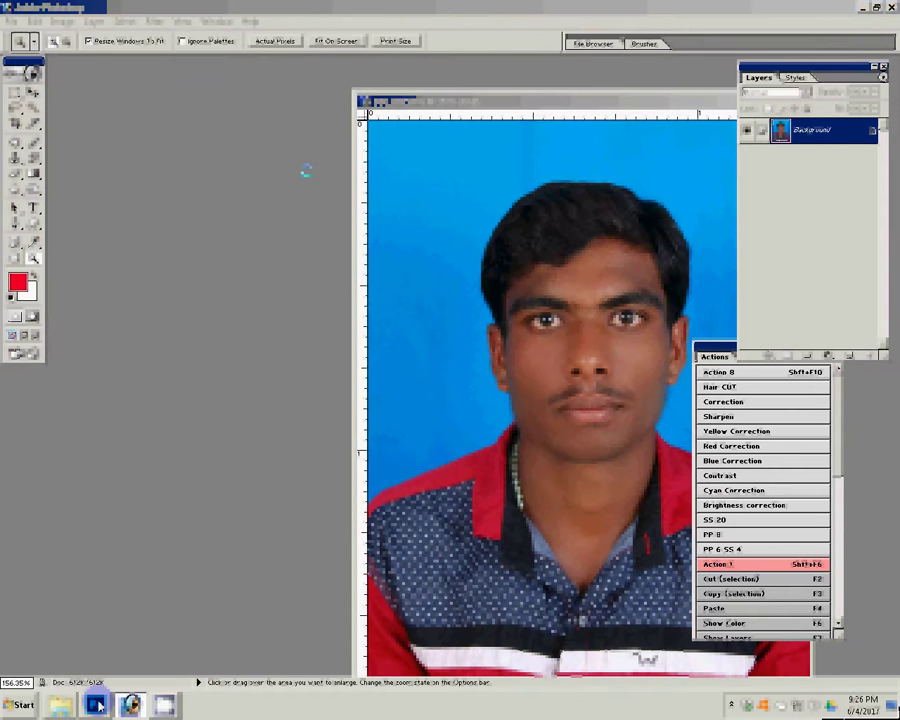
double_click(199, 247)
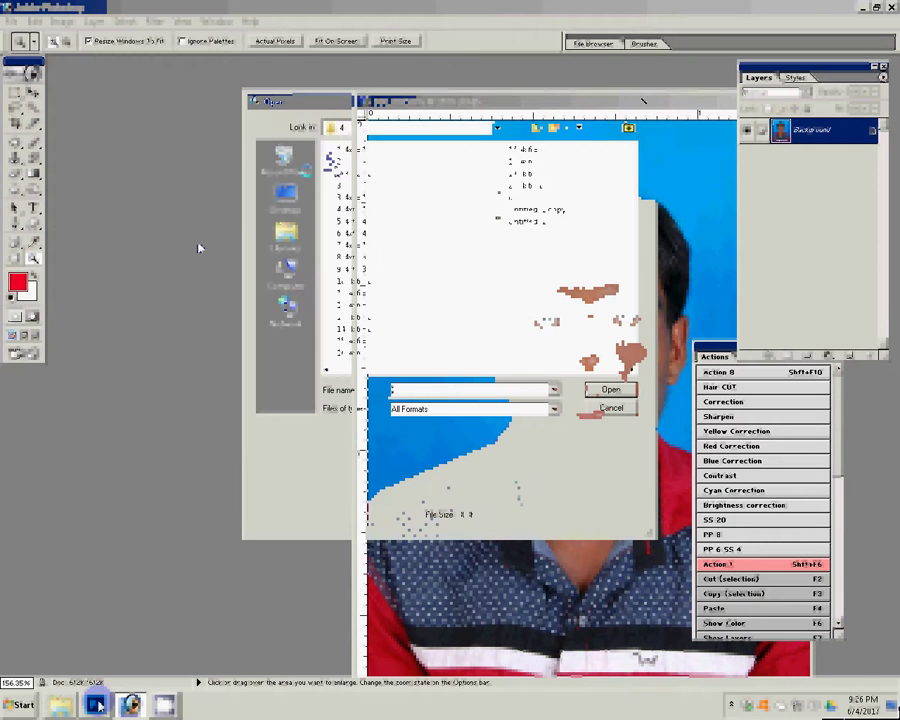
type("4")
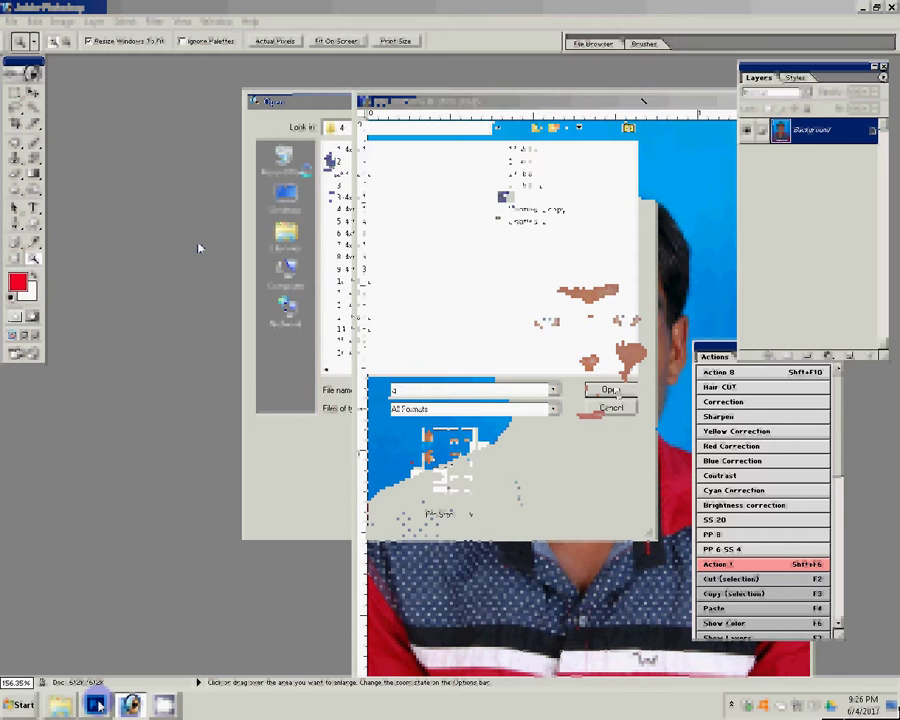
key("Return")
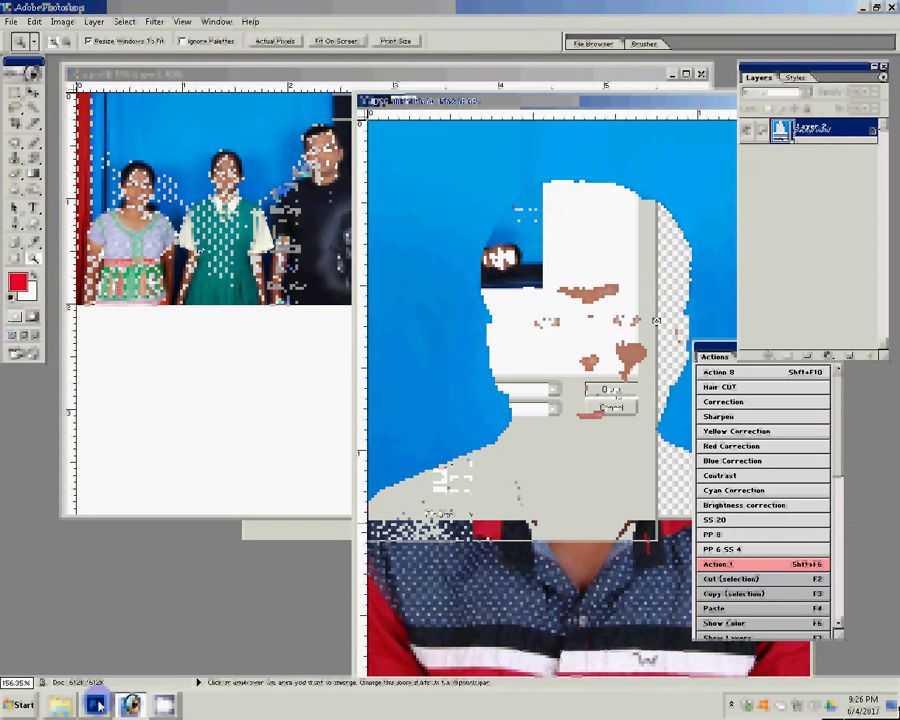
Move the man's photo onto the sheet and place five copies, one at top right
key("v")
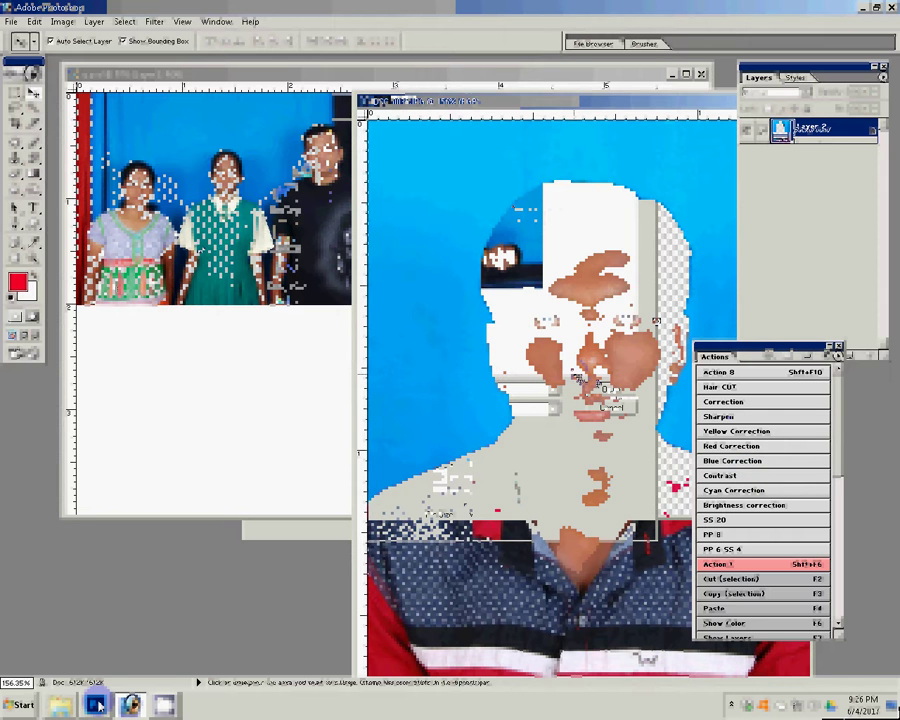
left_click_drag(560, 400, 207, 382)
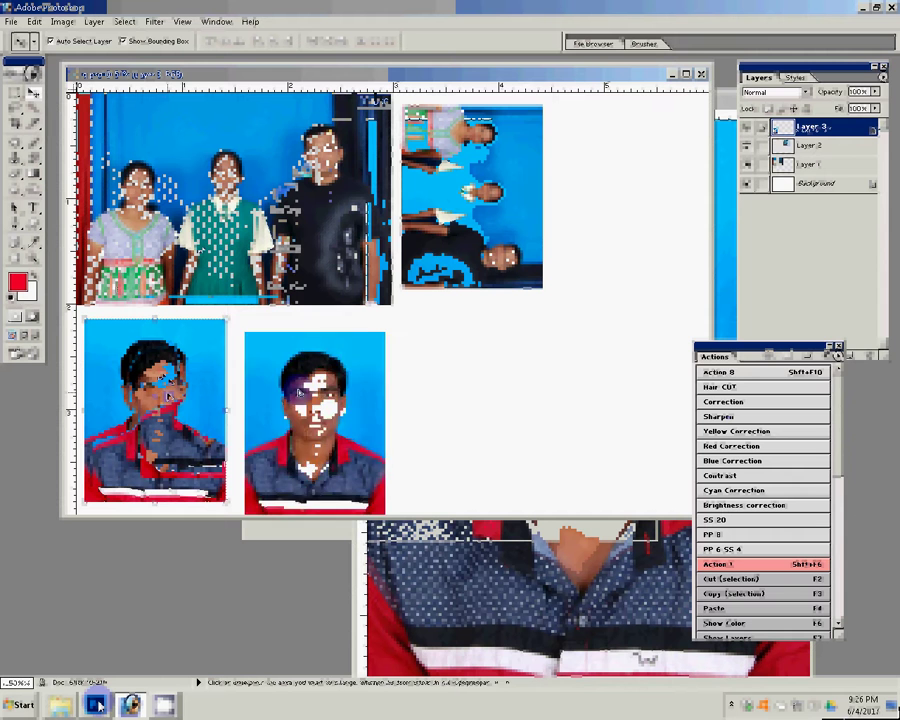
left_click_drag(310, 420, 298, 408)
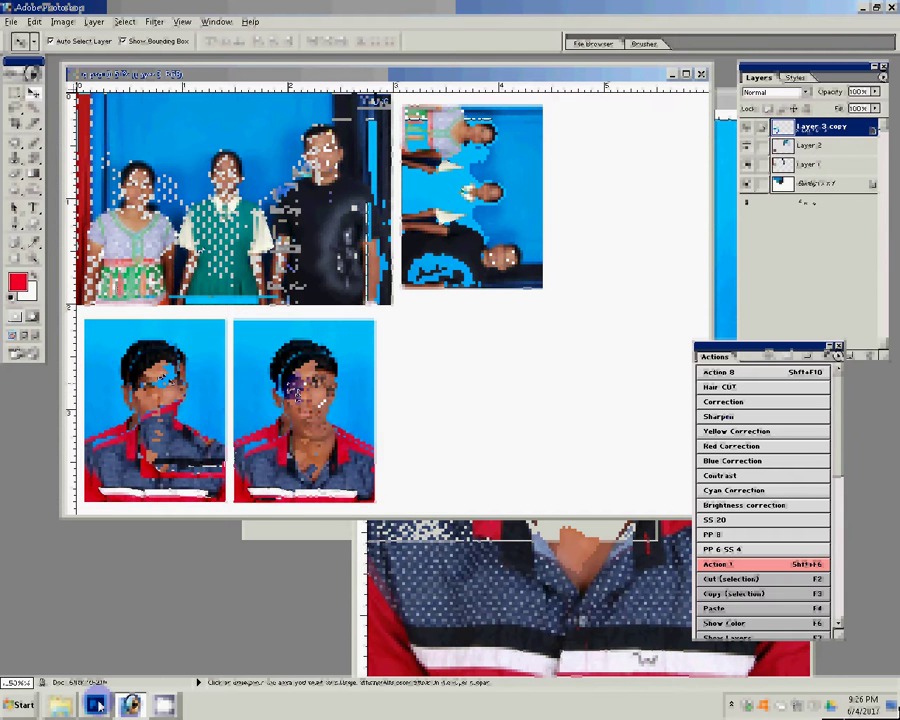
left_click_drag(470, 74, 428, 81)
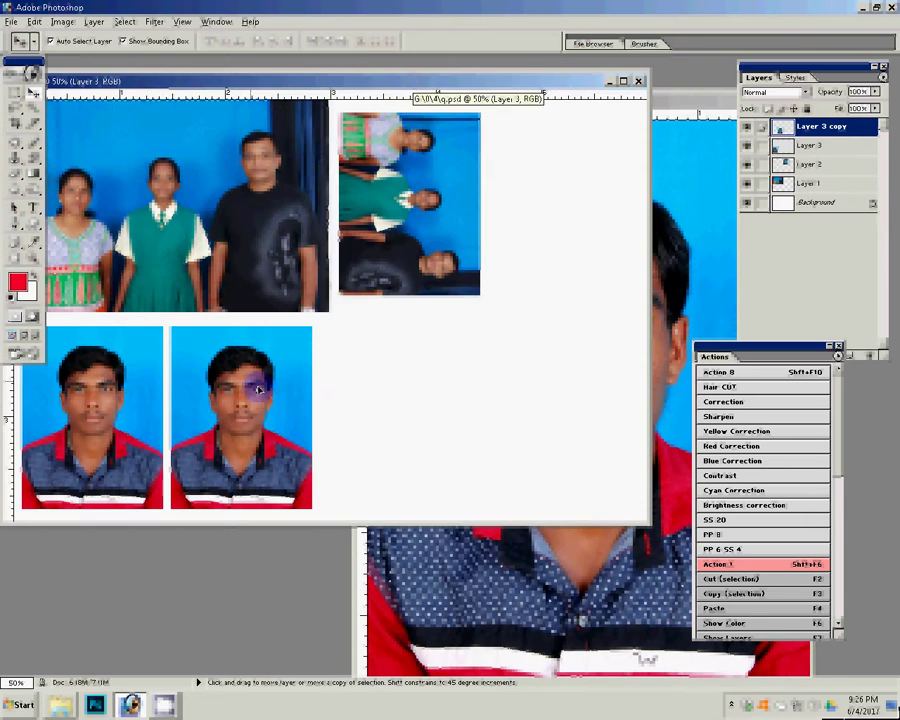
key("shift+F6")
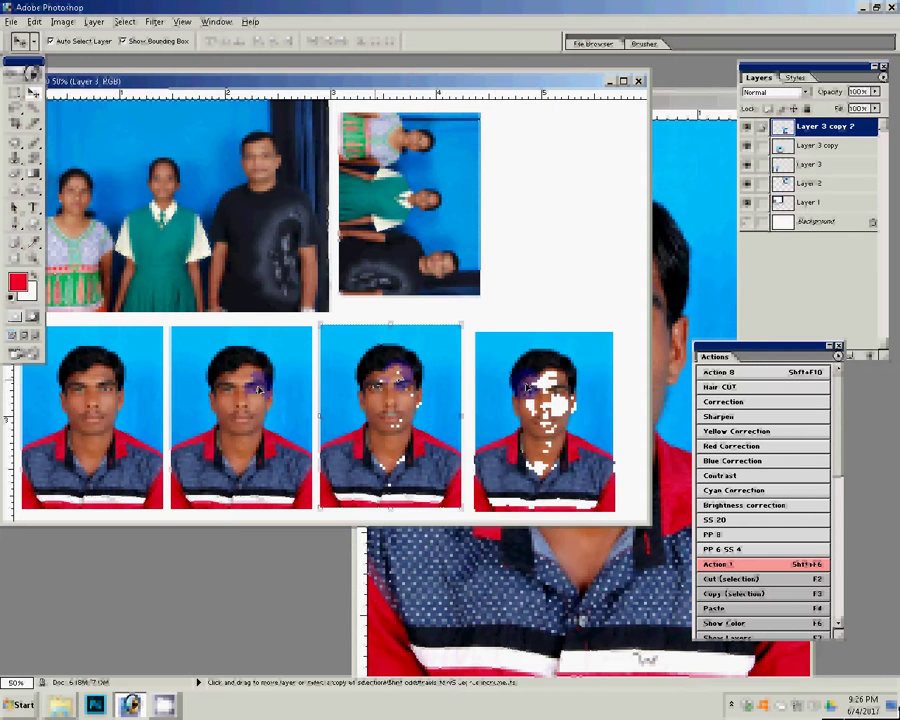
mouse_move(528, 388)
left_mouse_down()
mouse_move(568, 233)
mouse_move(540, 183)
left_mouse_up()
key("shift+F6")
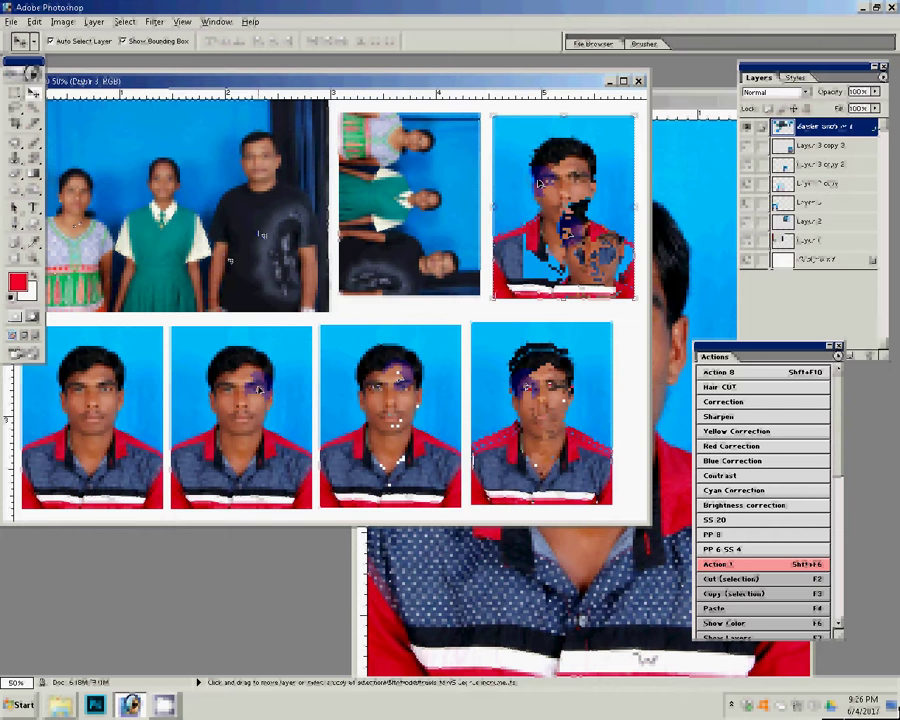
Flatten the sheet and rotate the canvas 90° twice into portrait orientation
key("ctrl+shift+e")
left_click(62, 22)
mouse_move(90, 149)
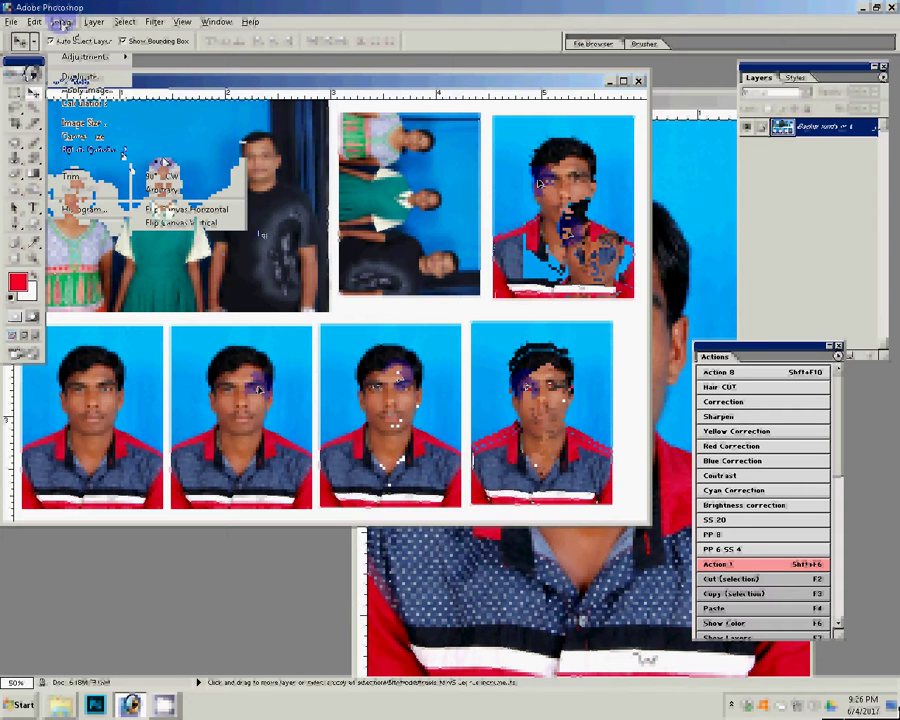
left_click(158, 162)
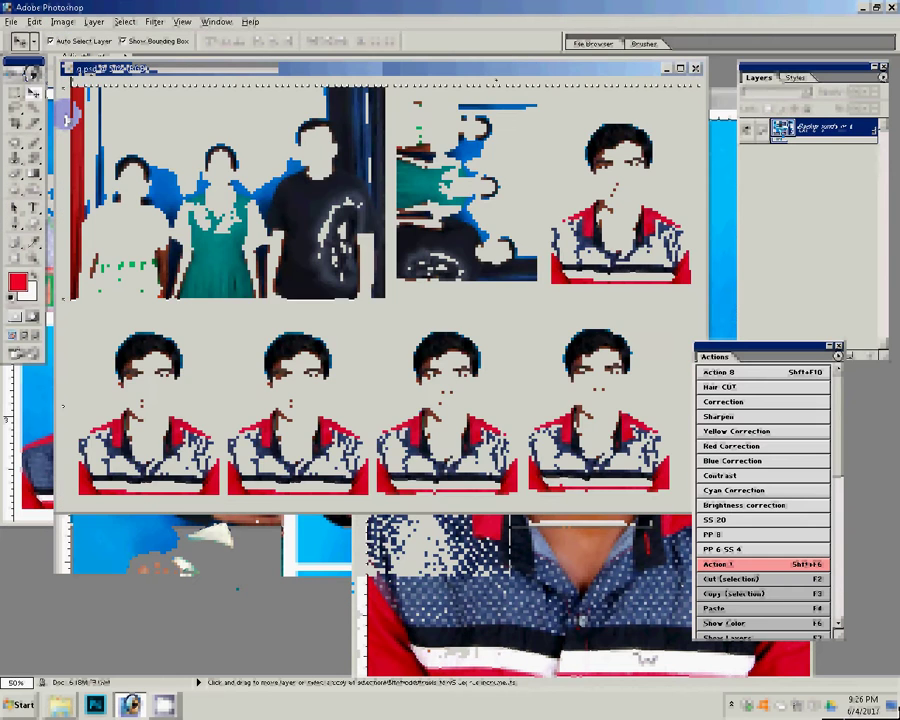
left_click(62, 22)
left_click(158, 162)
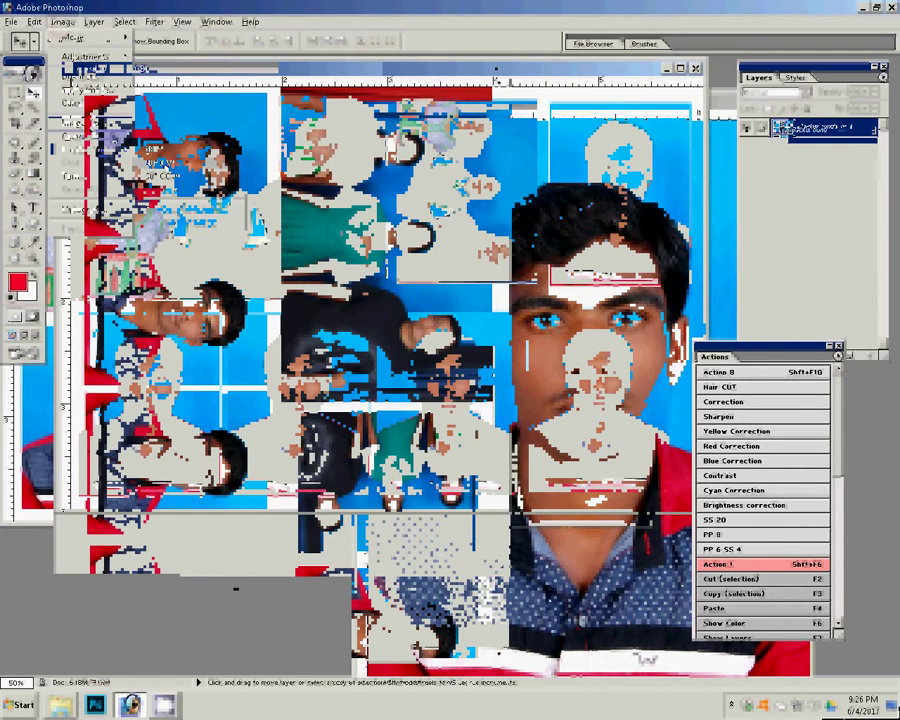
Print the sheet from Print with Preview with Scale to Fit Media enabled
left_click(11, 22)
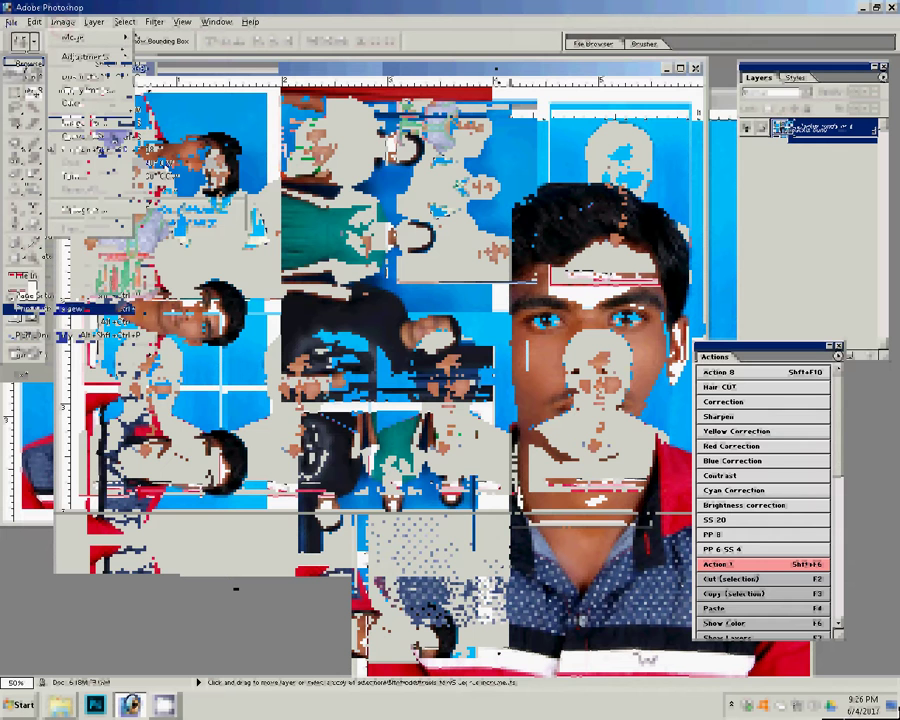
left_click(75, 308)
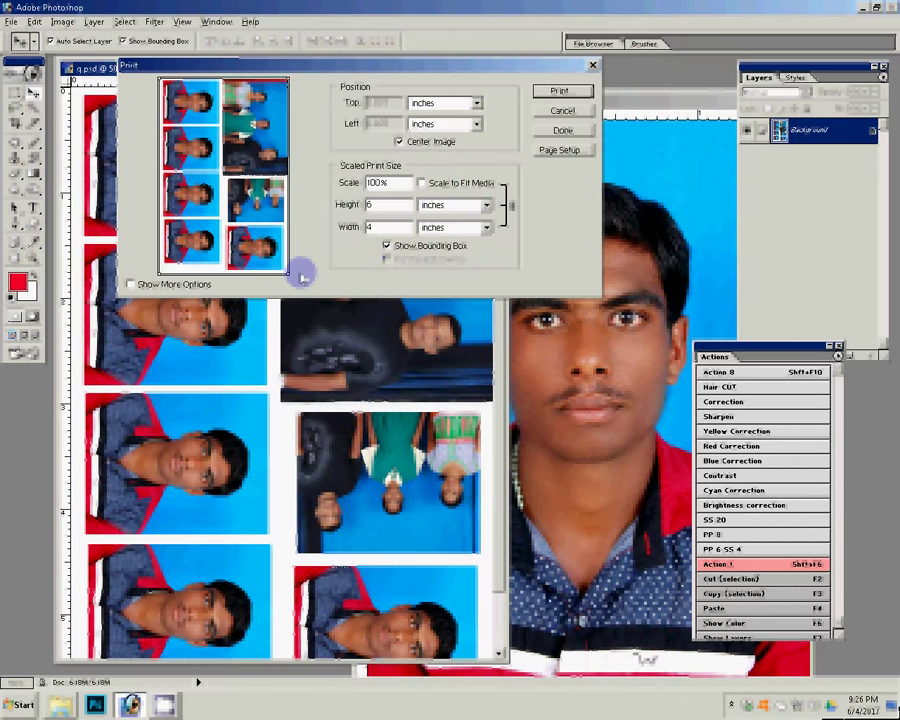
left_click(421, 183)
left_click(557, 92)
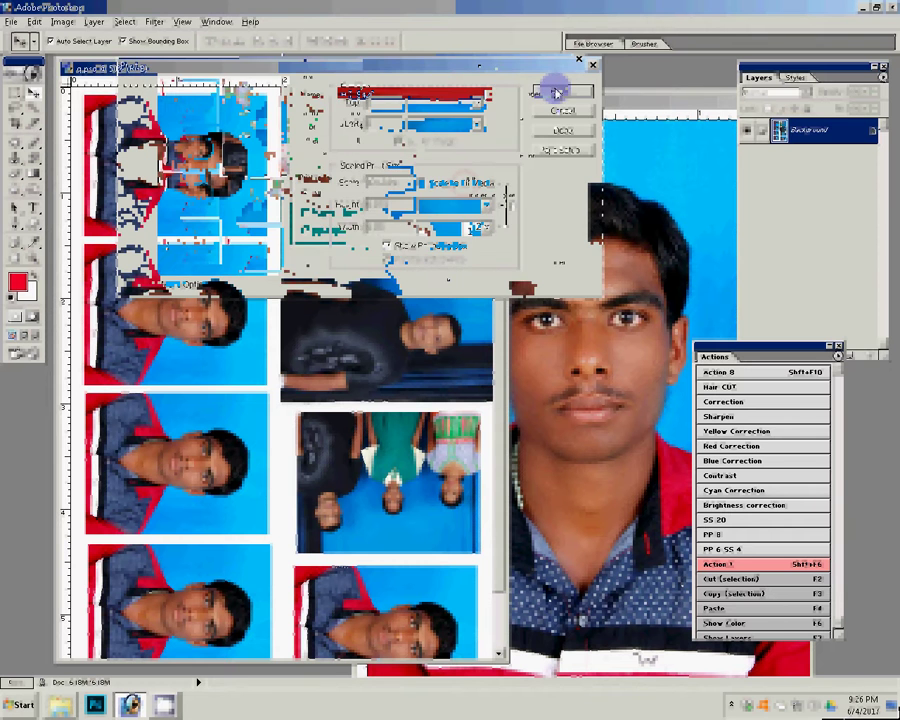
left_click(487, 265)
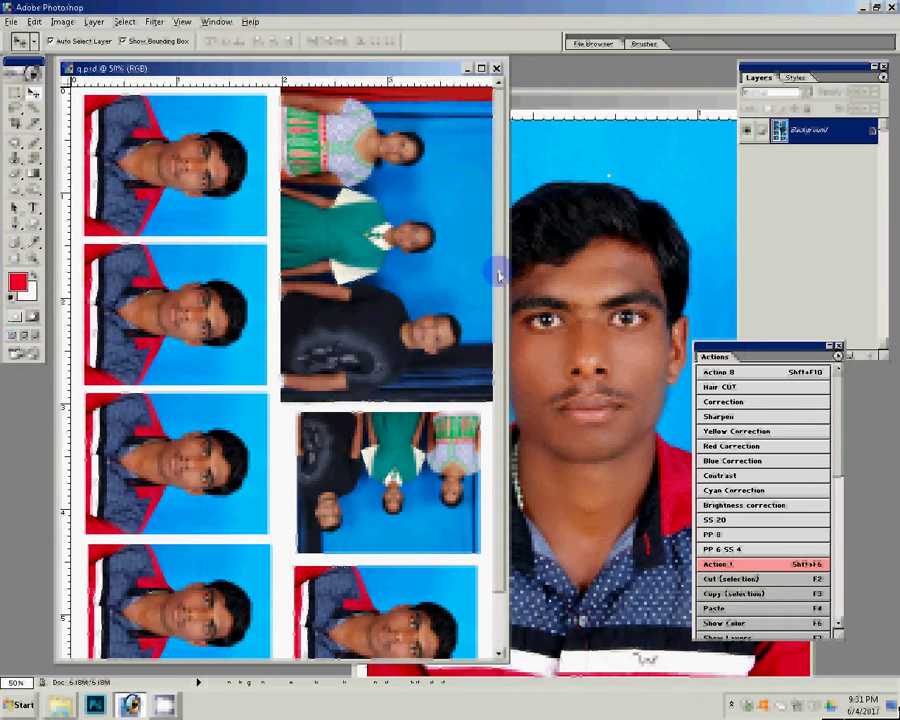
Open Computer from the Start menu and browse LOCAL DISK (D:)
key("super")
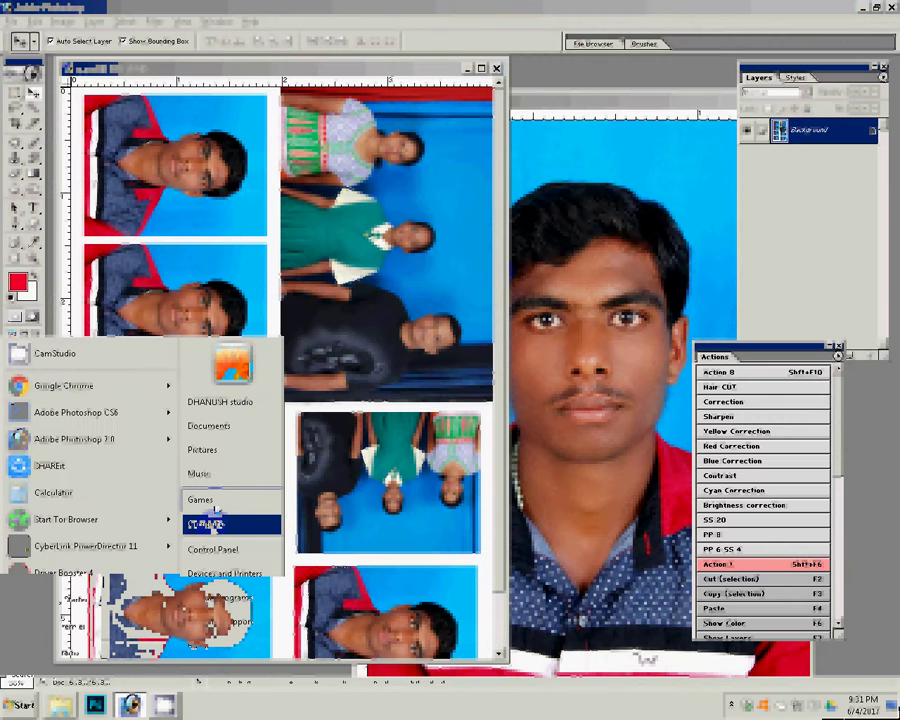
left_click(205, 523)
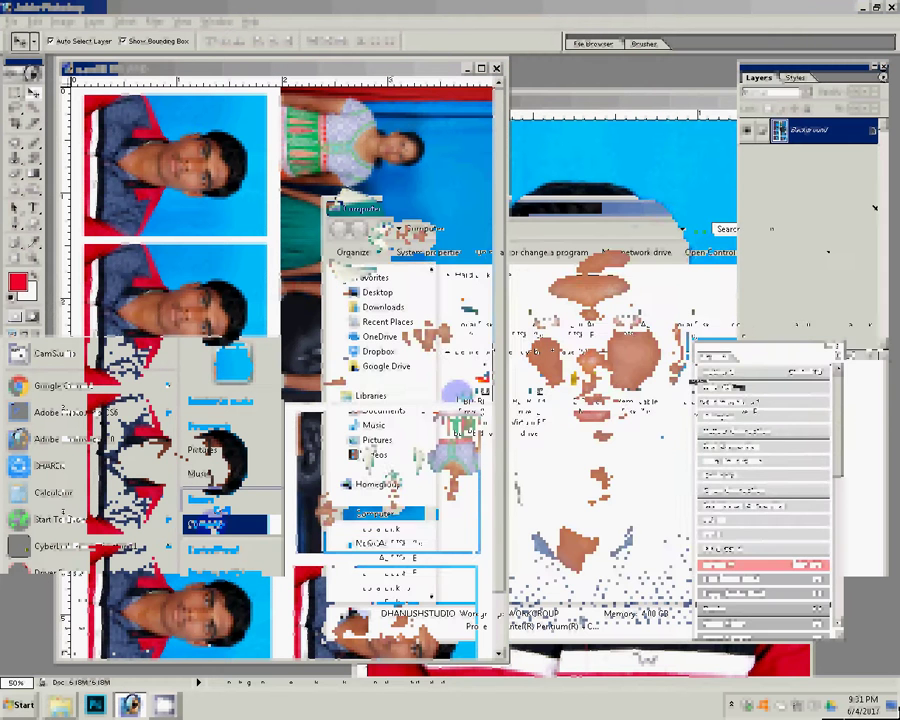
left_click_drag(633, 210, 483, 209)
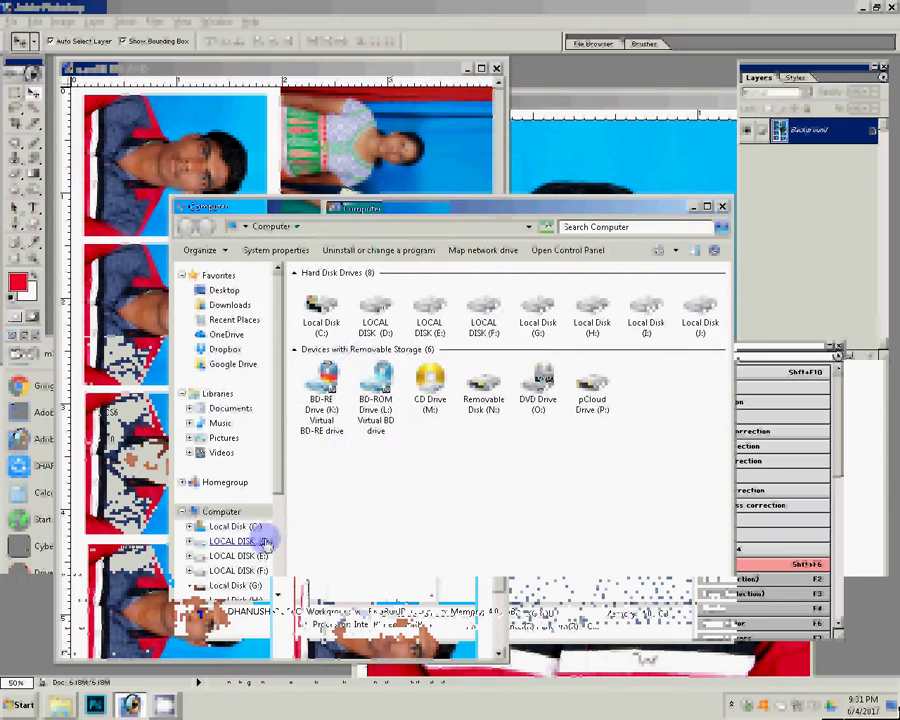
left_click(268, 540)
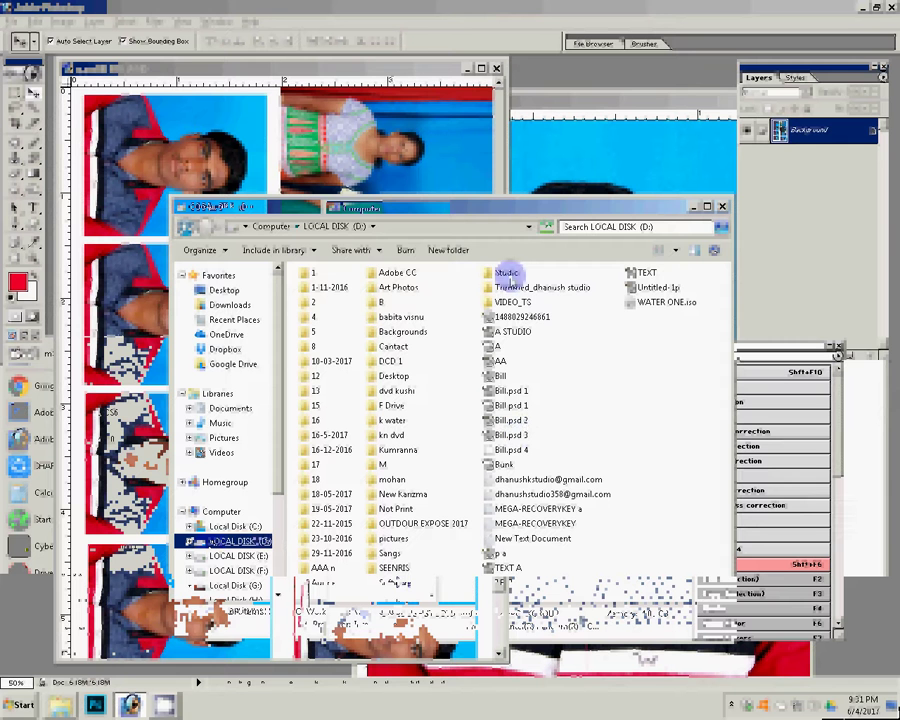
Open the pictures folder, then the Not Print folder on drive D:
left_click(385, 539)
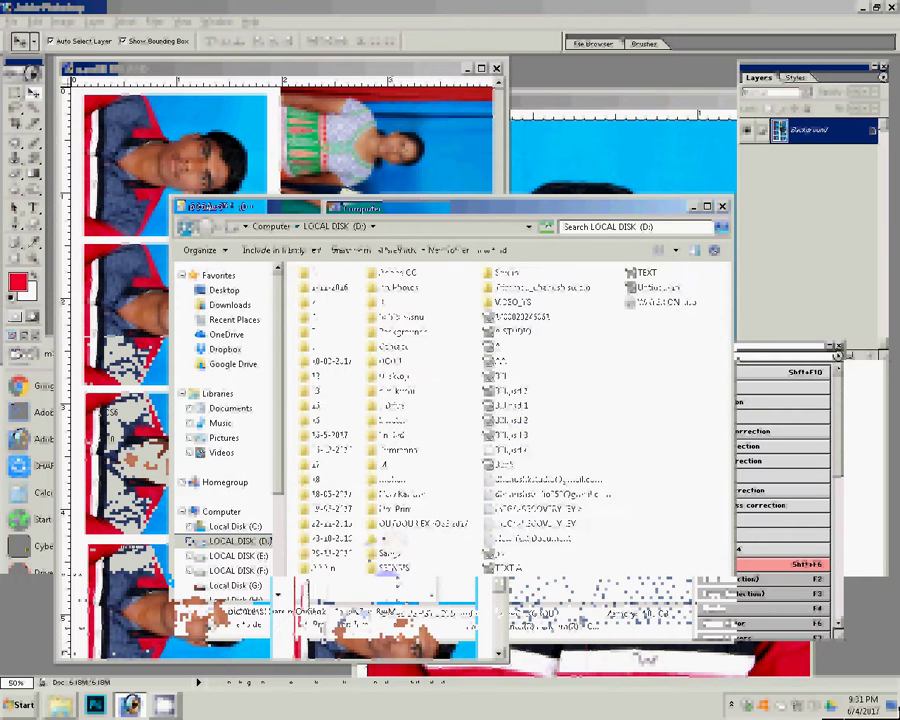
double_click(390, 539)
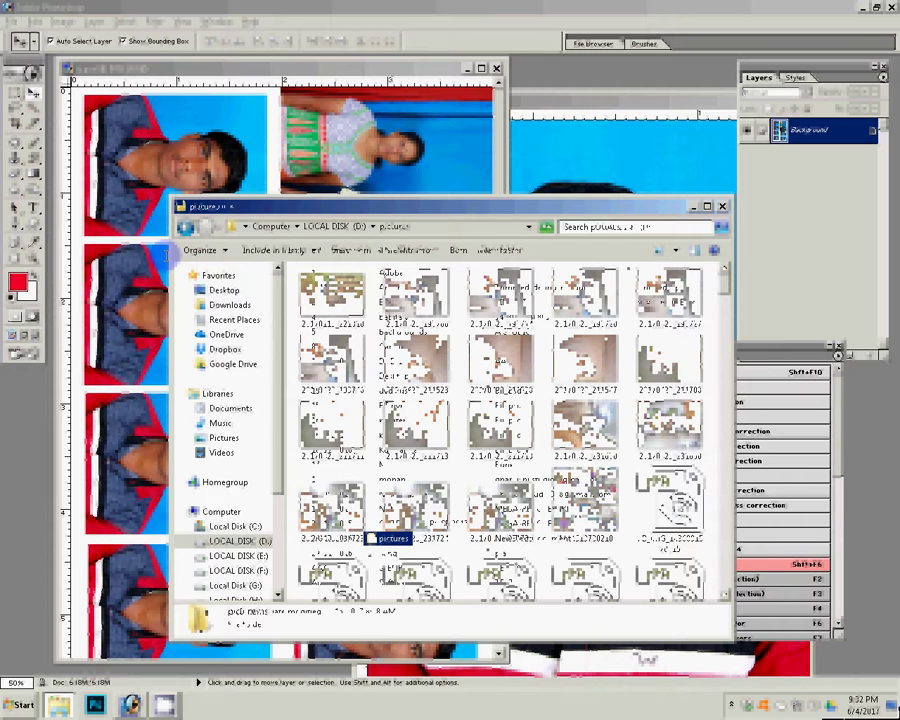
key("BackSpace")
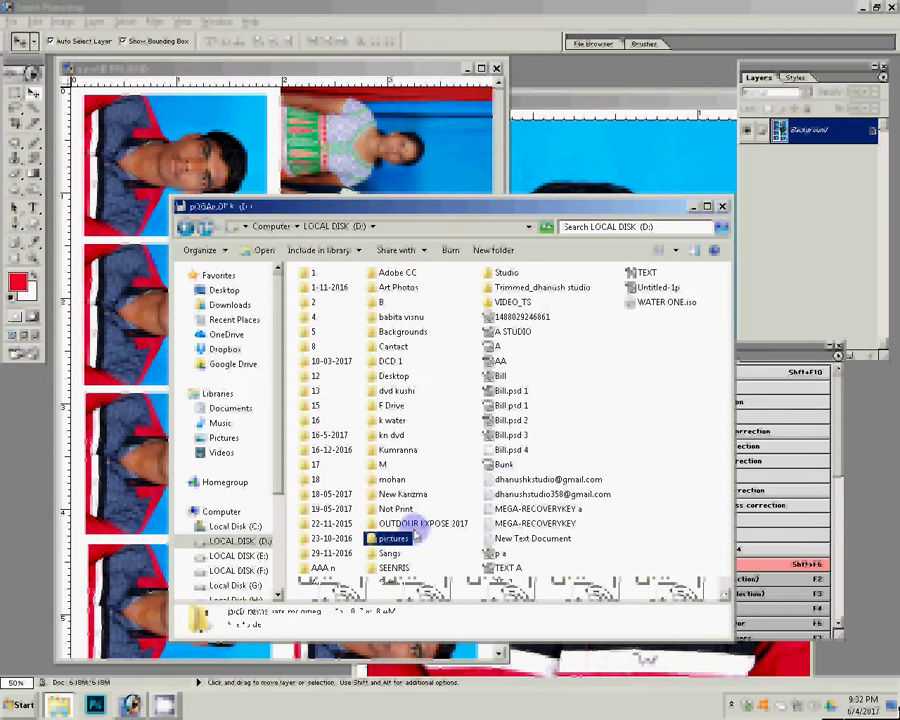
double_click(396, 508)
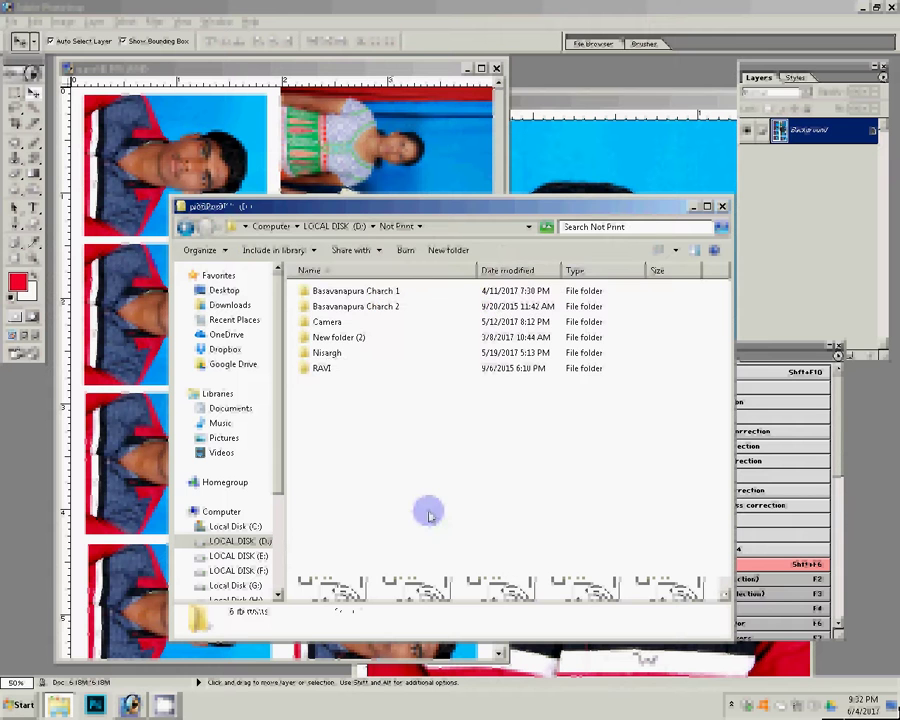
Go back to LOCAL DISK (D:) and start a name search across the drive
left_click(185, 227)
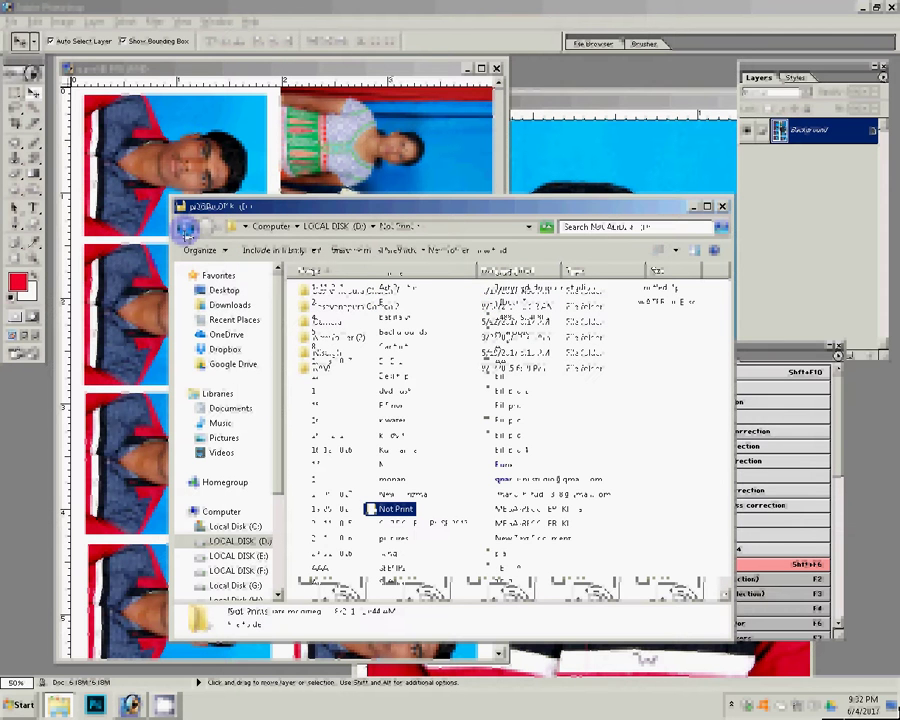
left_click(185, 228)
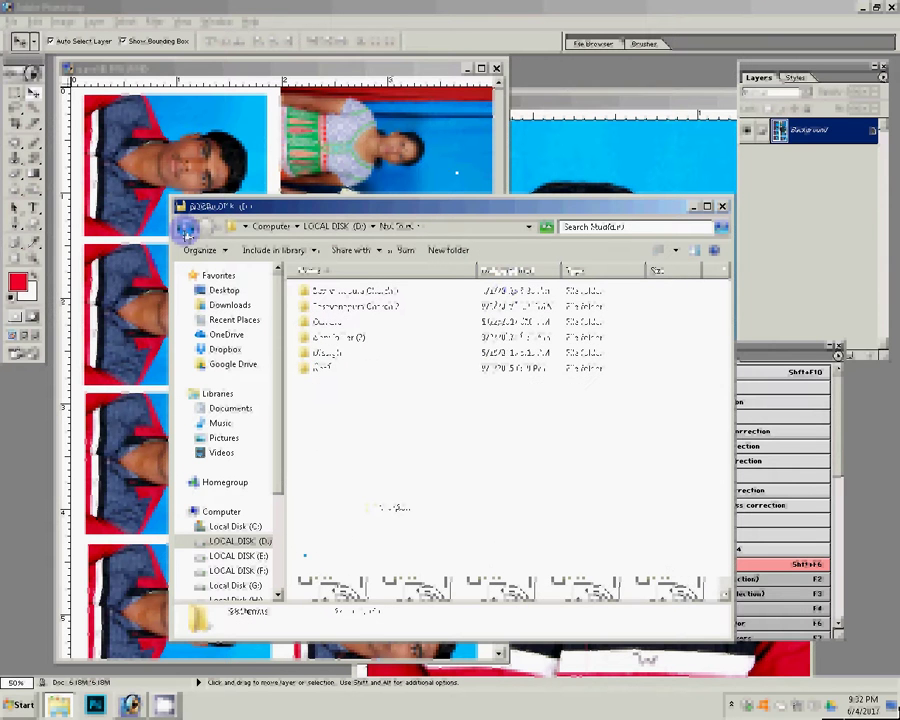
left_click(185, 228)
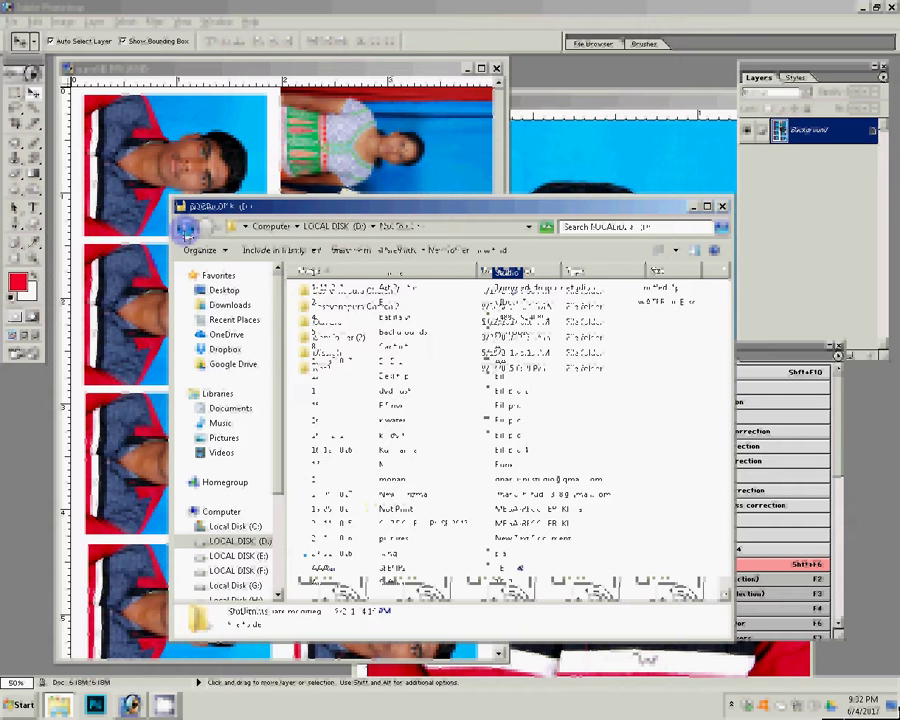
left_click(185, 228)
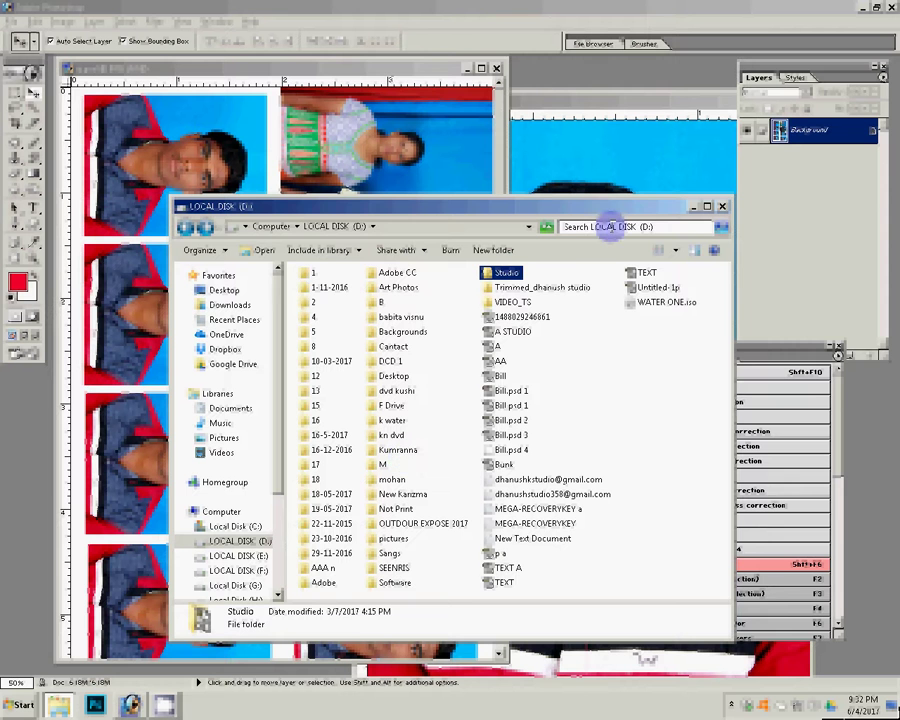
left_click(612, 226)
type("c")
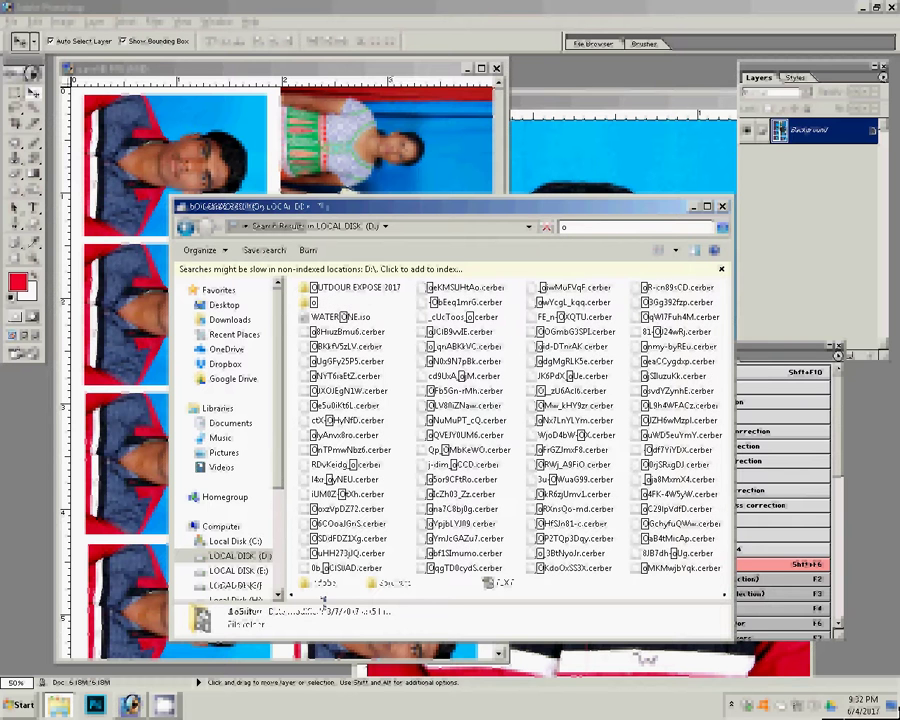
Change the search term to 'oner', then cancel the search to list drive D:
left_click(312, 302)
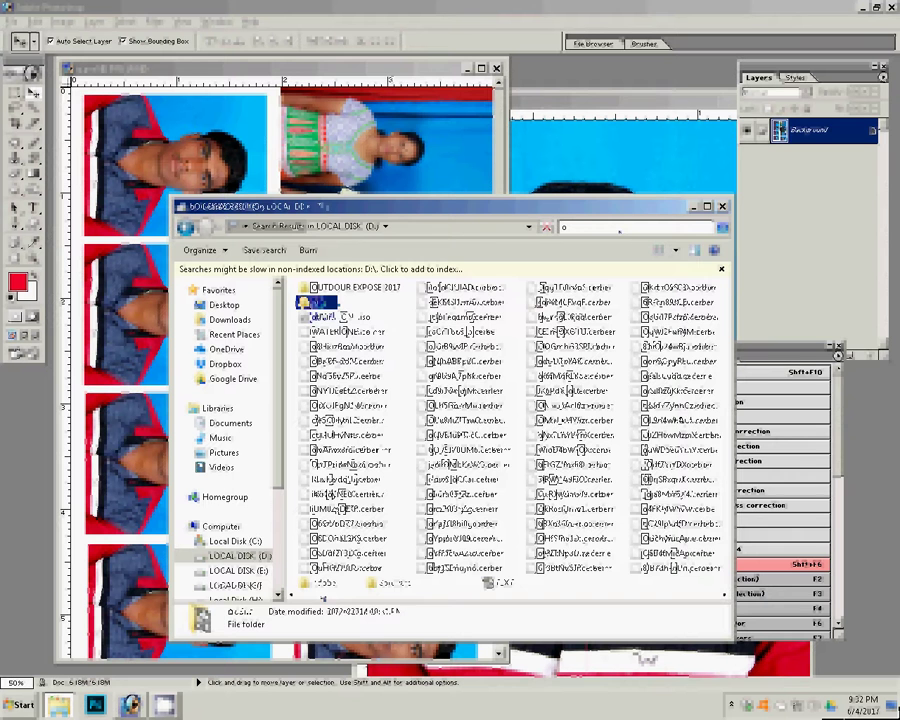
left_click(606, 228)
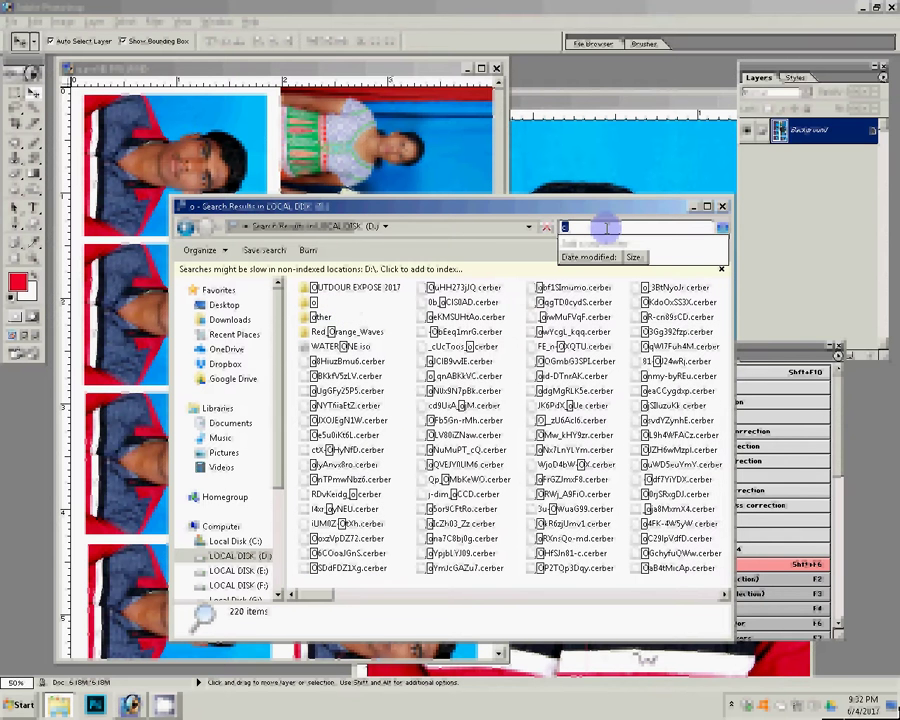
type("b")
type("n")
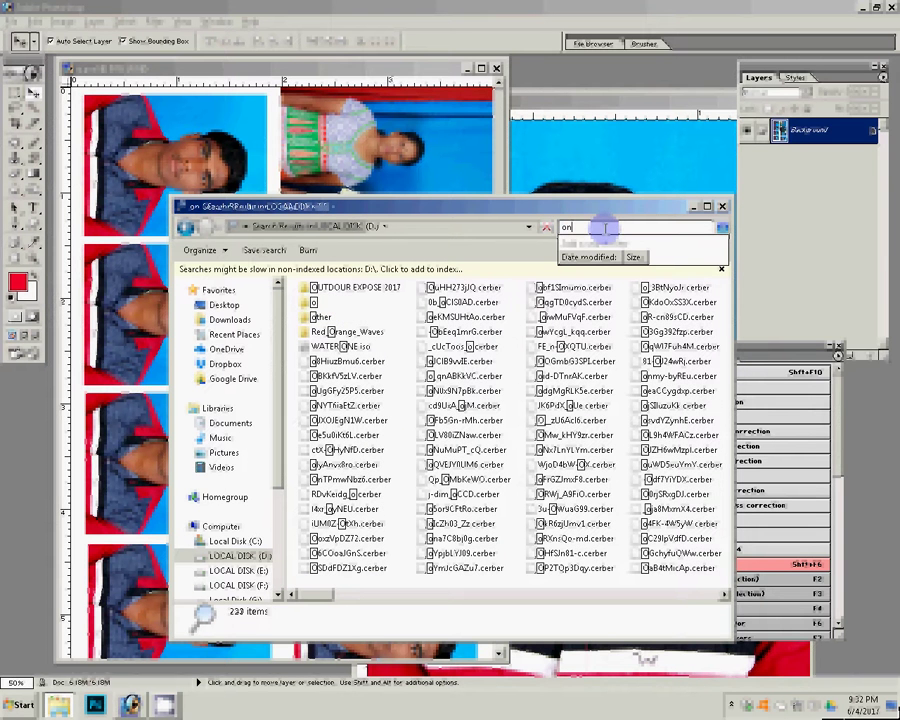
type("e")
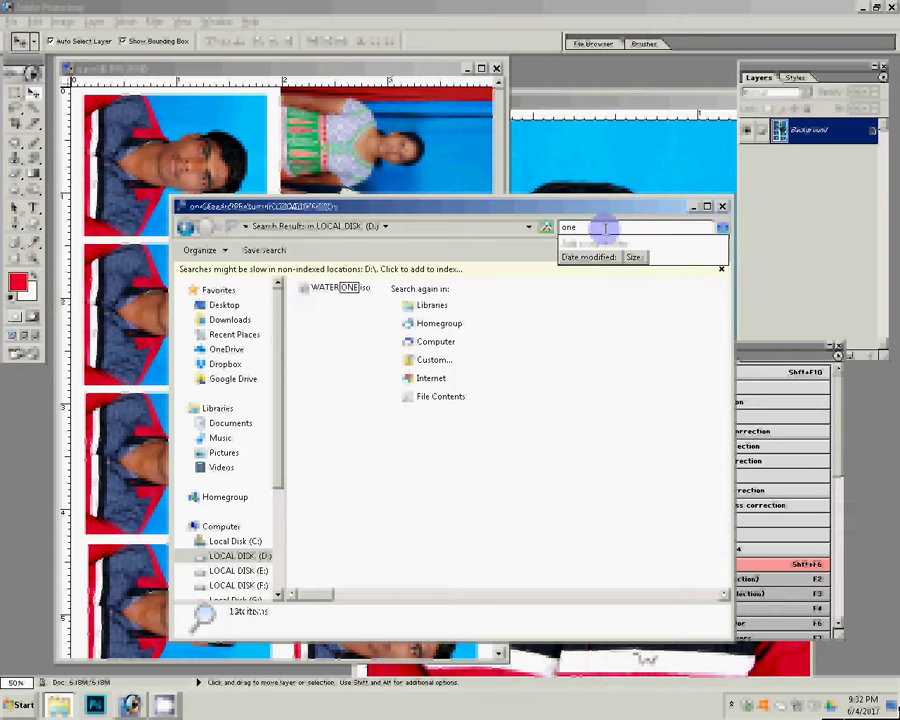
type("r")
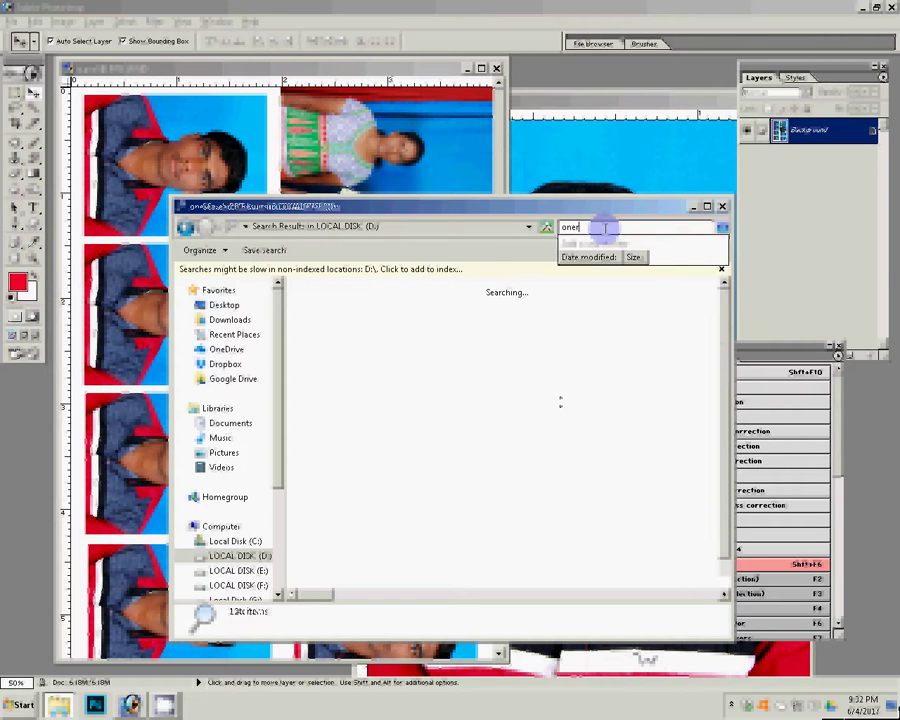
left_click(547, 413)
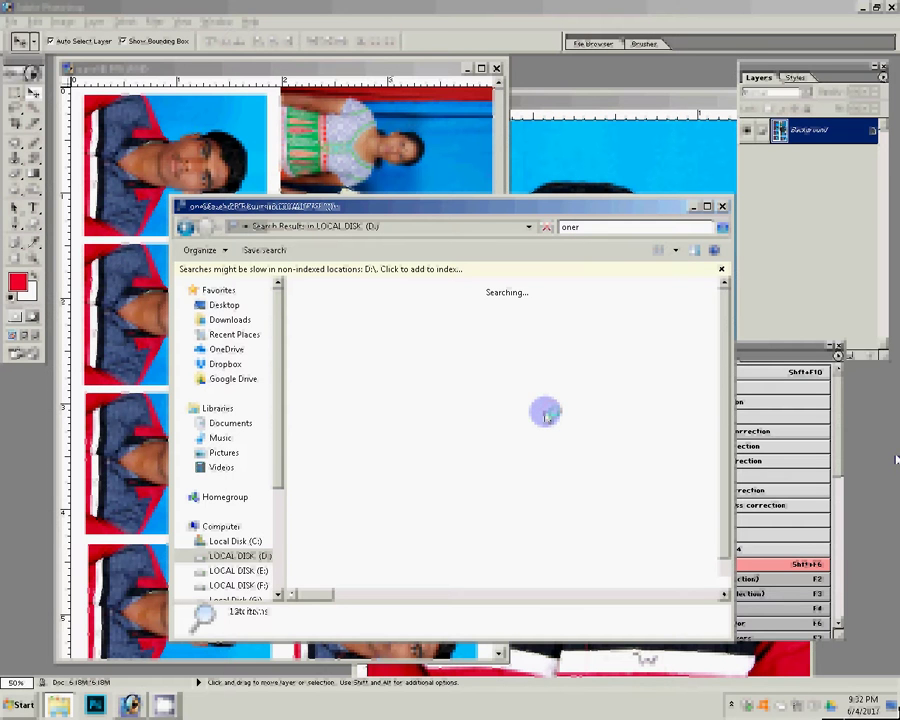
scroll(280, 508, "down", 3)
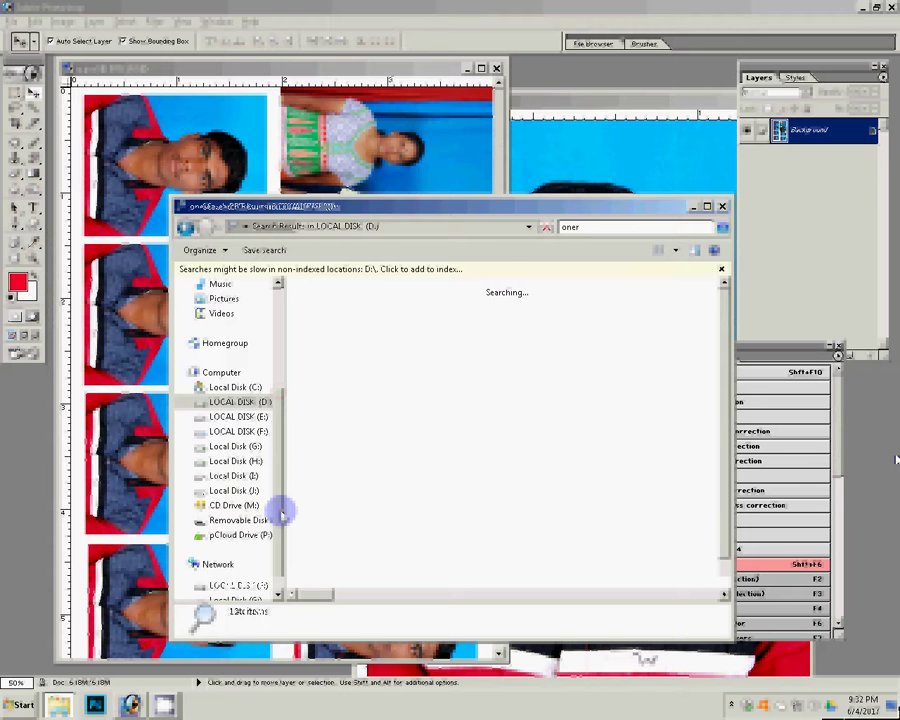
key("Escape")
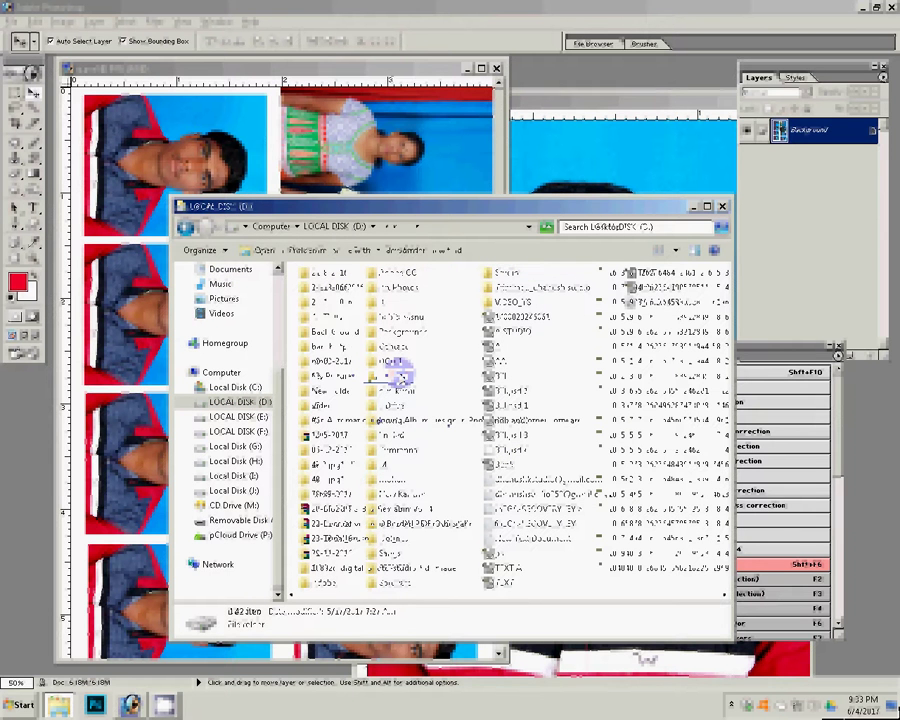
Open Desktop, go back, select OUTDOOR EXPOSE 2017 and AAA n, then open pictures
double_click(395, 375)
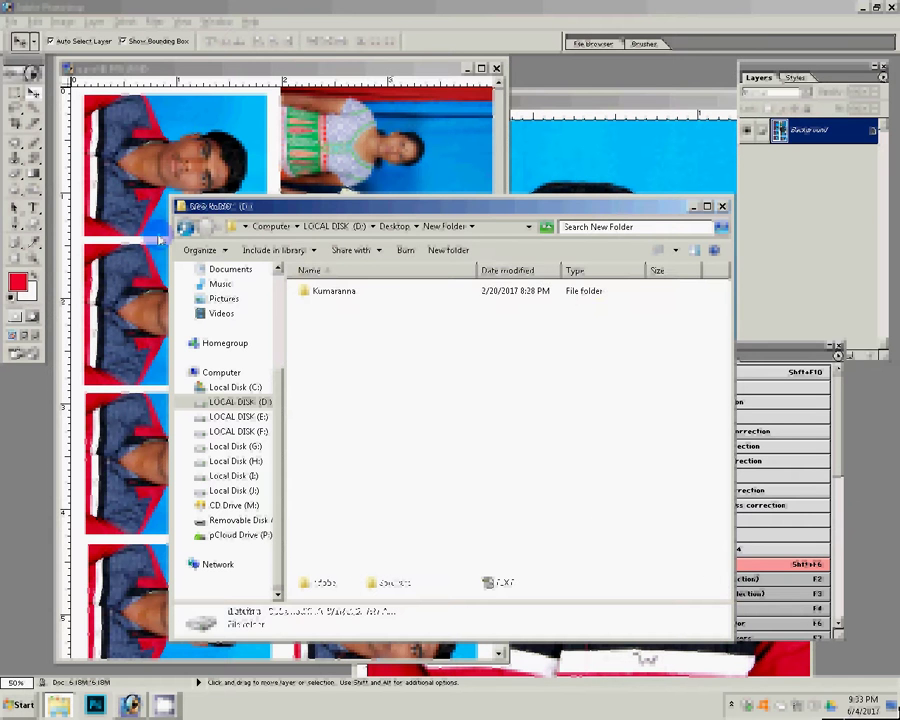
left_click(185, 227)
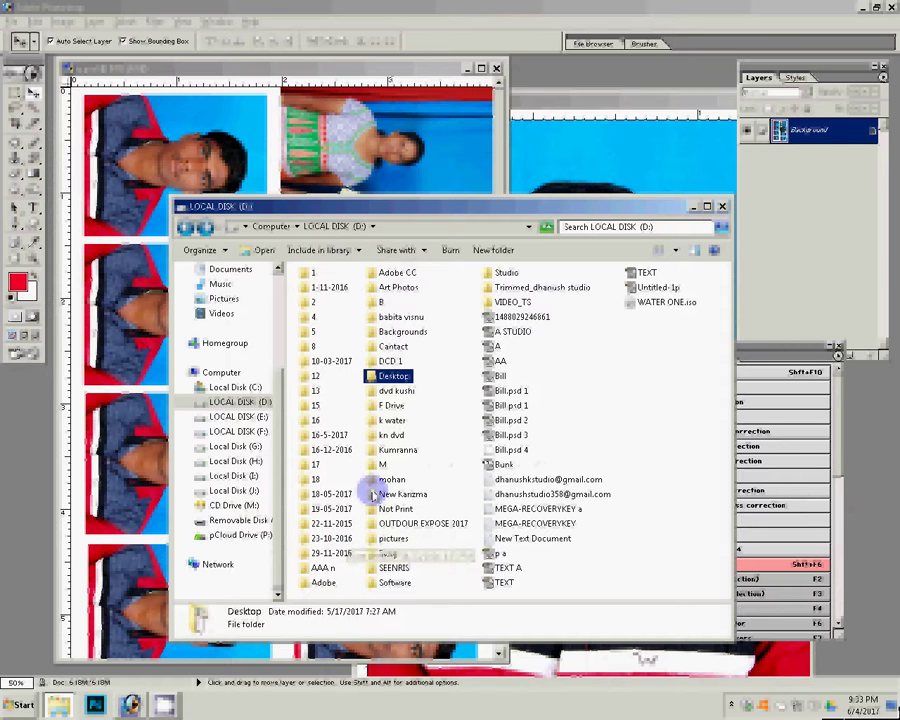
left_click(410, 523)
key("F2")
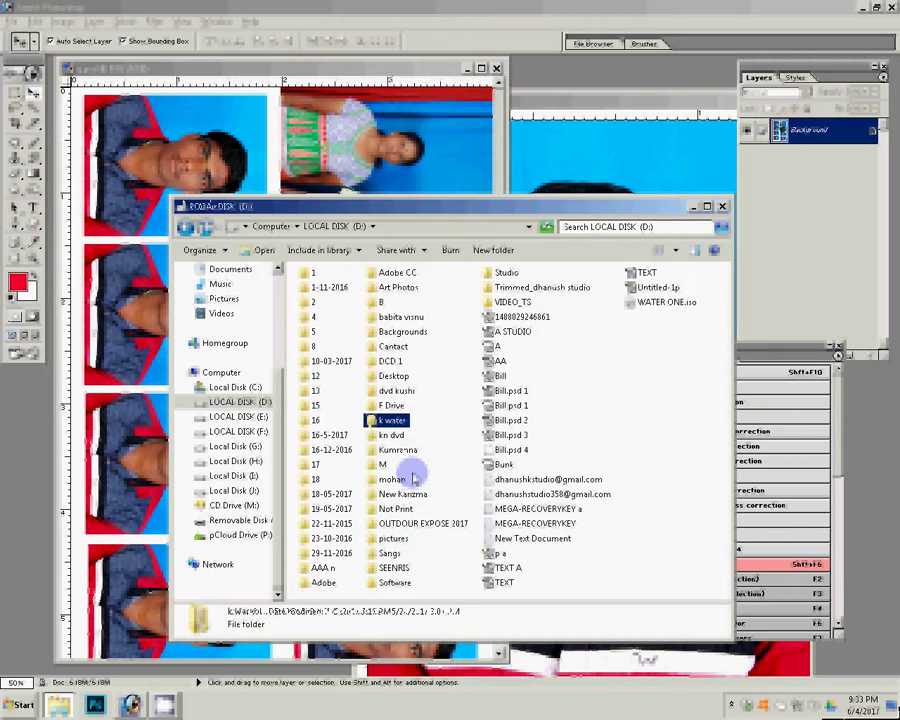
left_click(322, 567)
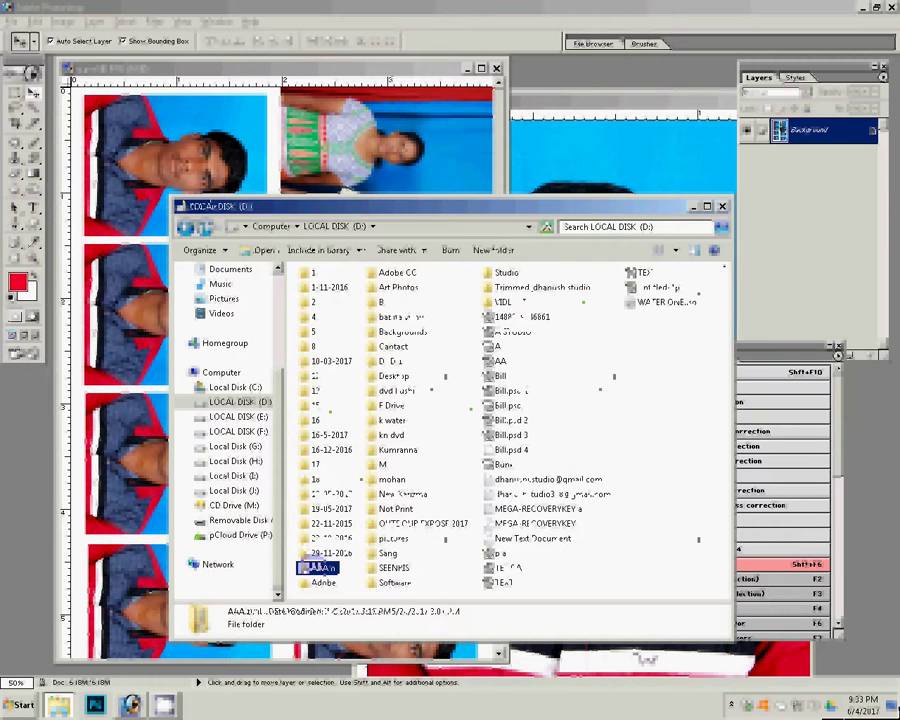
double_click(393, 540)
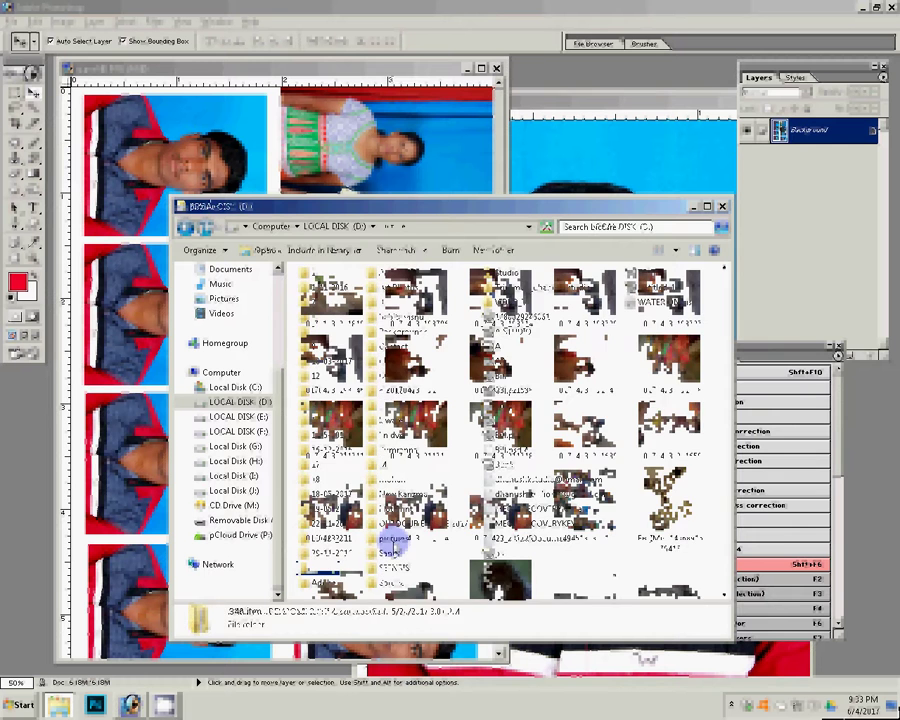
Return to drive D:, browse the Desktop's harish.stp folder, then close Explorer
left_click(188, 229)
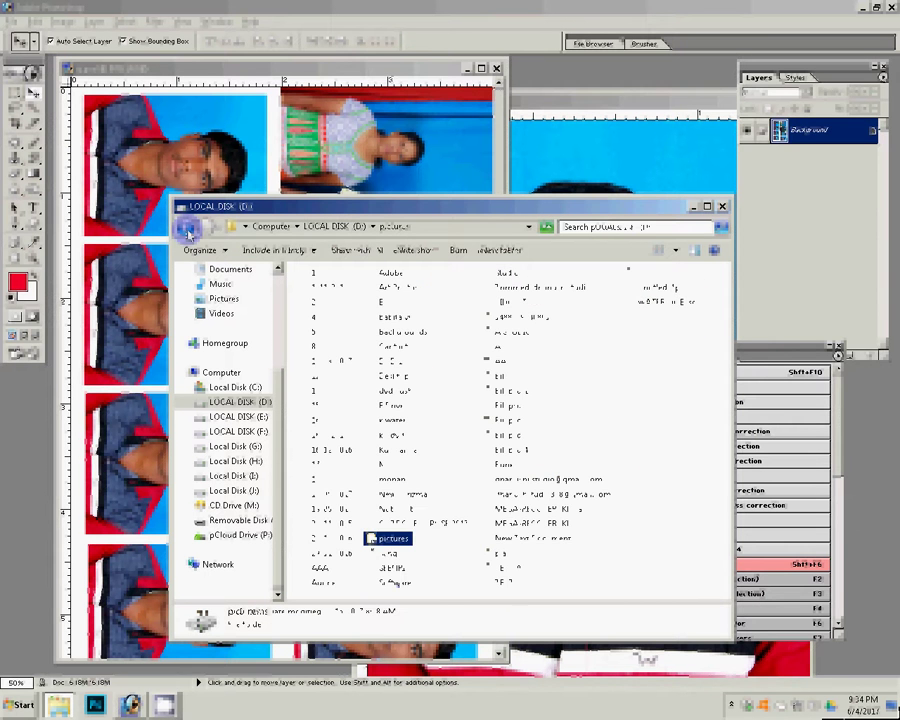
left_click(647, 416)
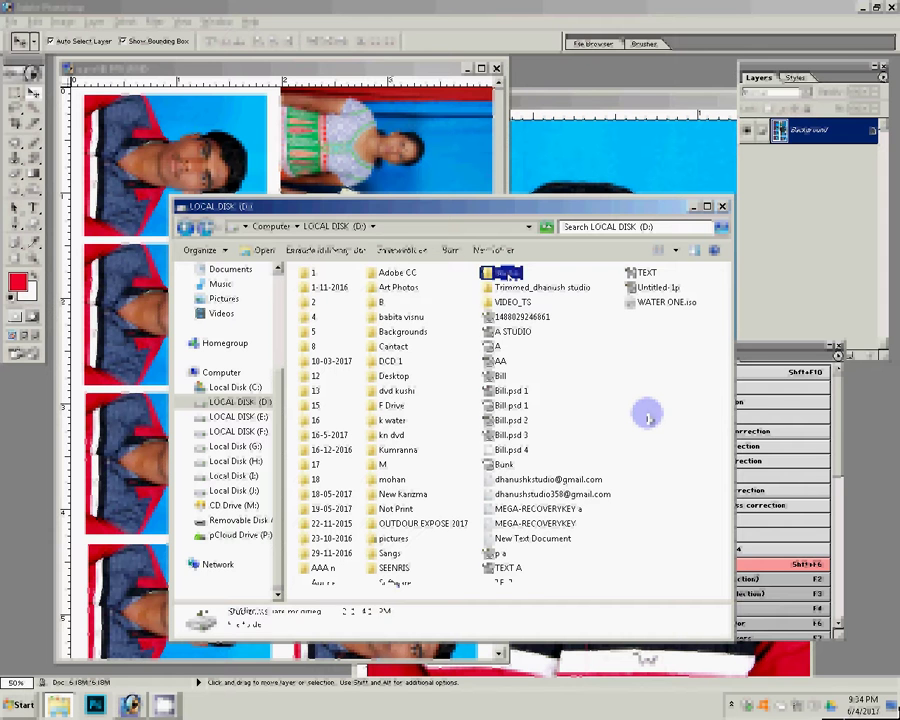
scroll(647, 416, "down", 1)
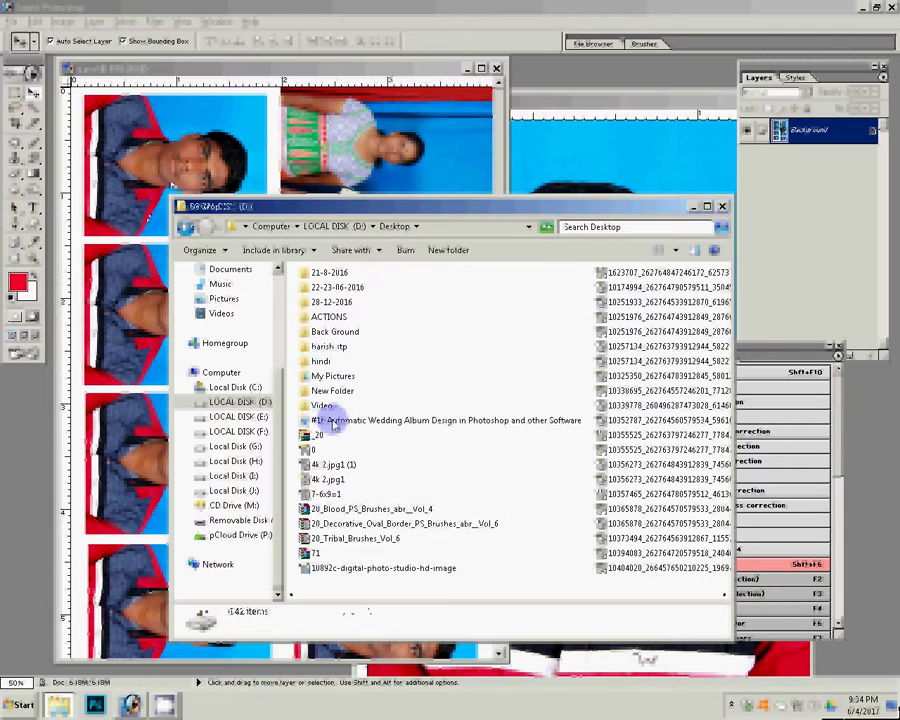
left_click(324, 348)
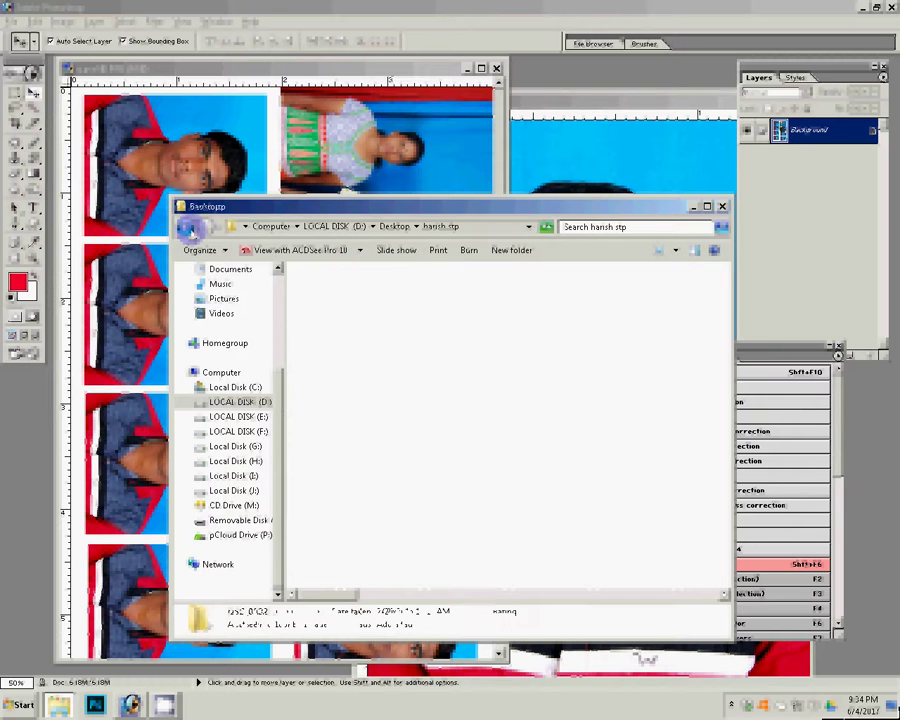
left_click(190, 232)
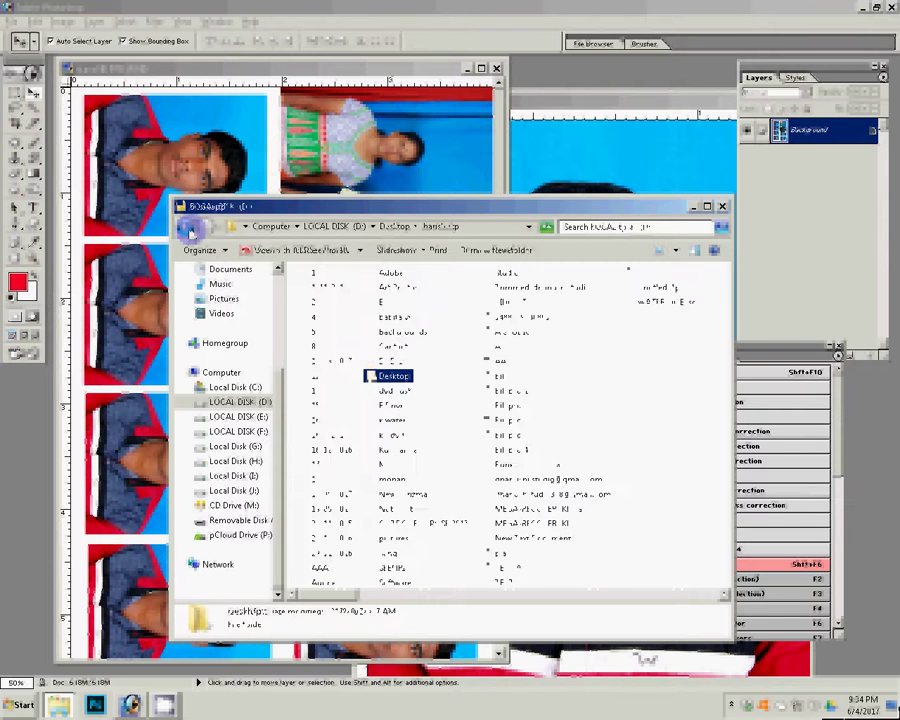
left_click(190, 232)
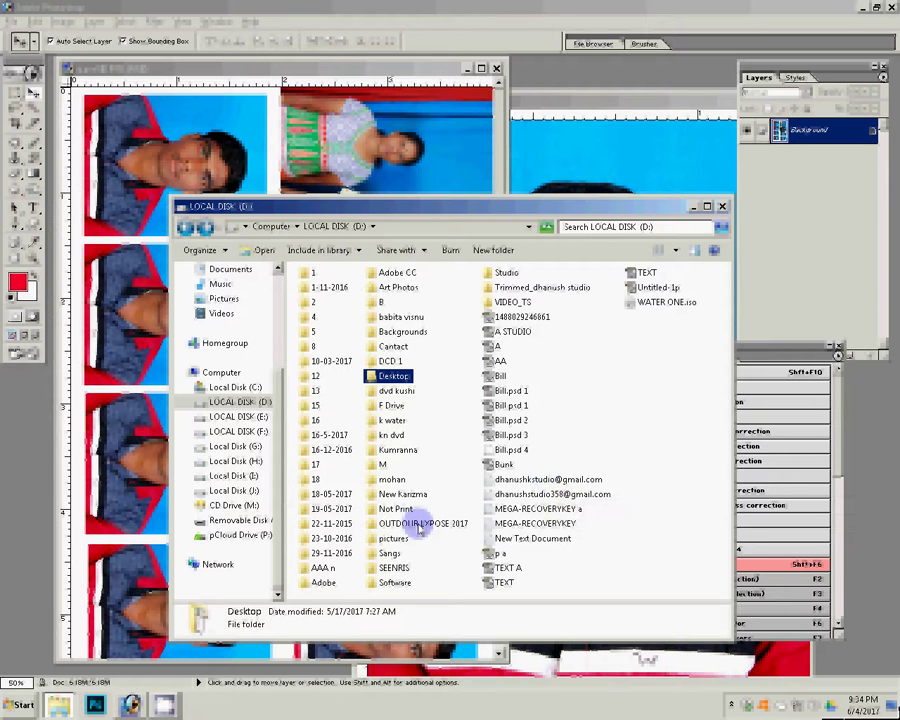
left_click_drag(393, 376, 390, 443)
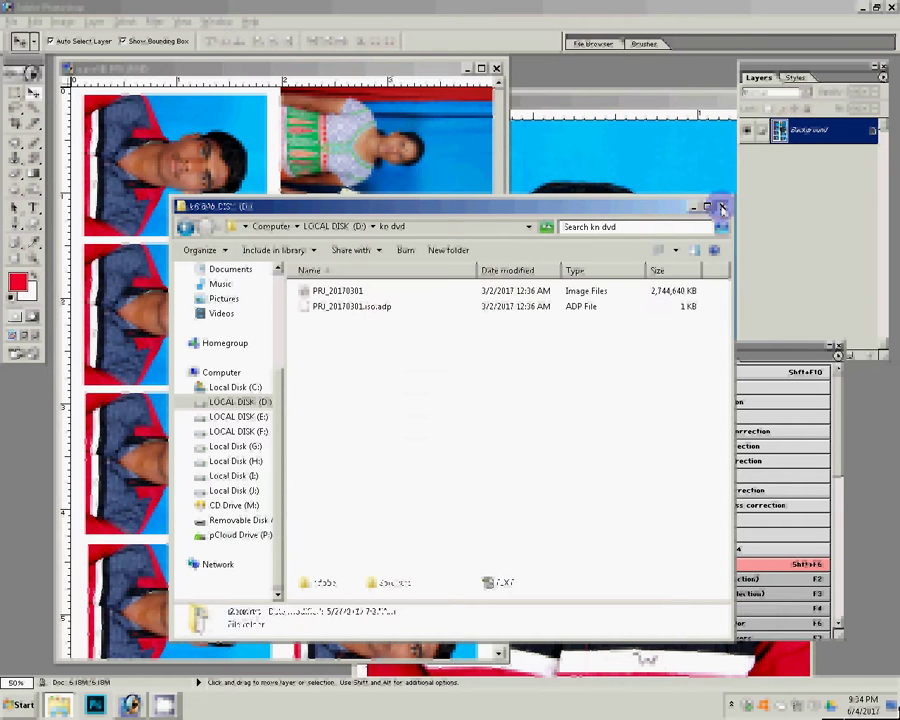
left_click(722, 208)
Close the extra photo window, leaving DSC_0035.JPG in front, and bring up the File menu
left_click(496, 68)
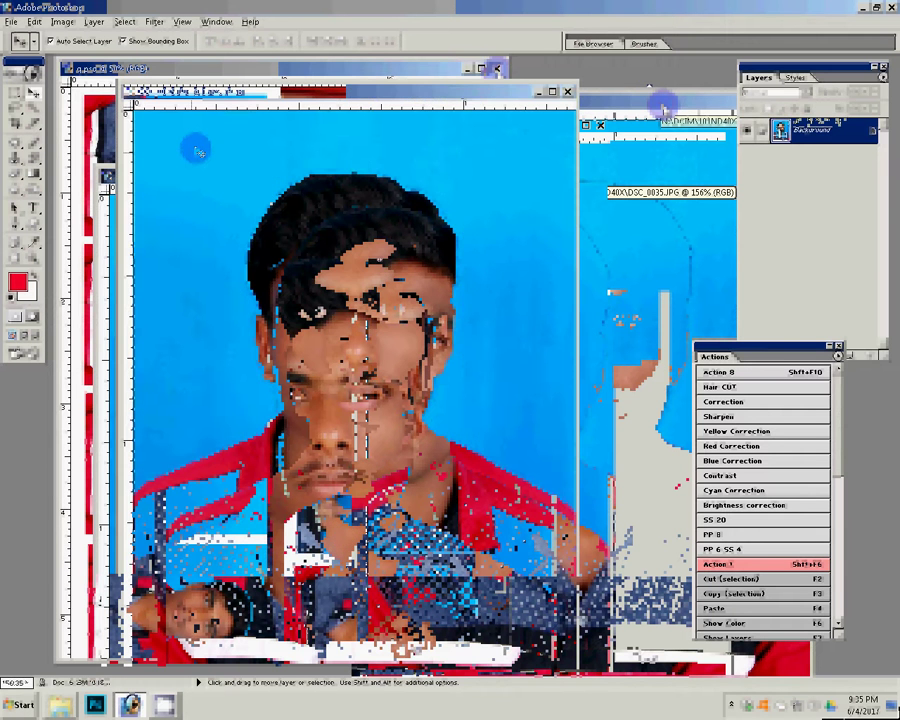
left_click(10, 21)
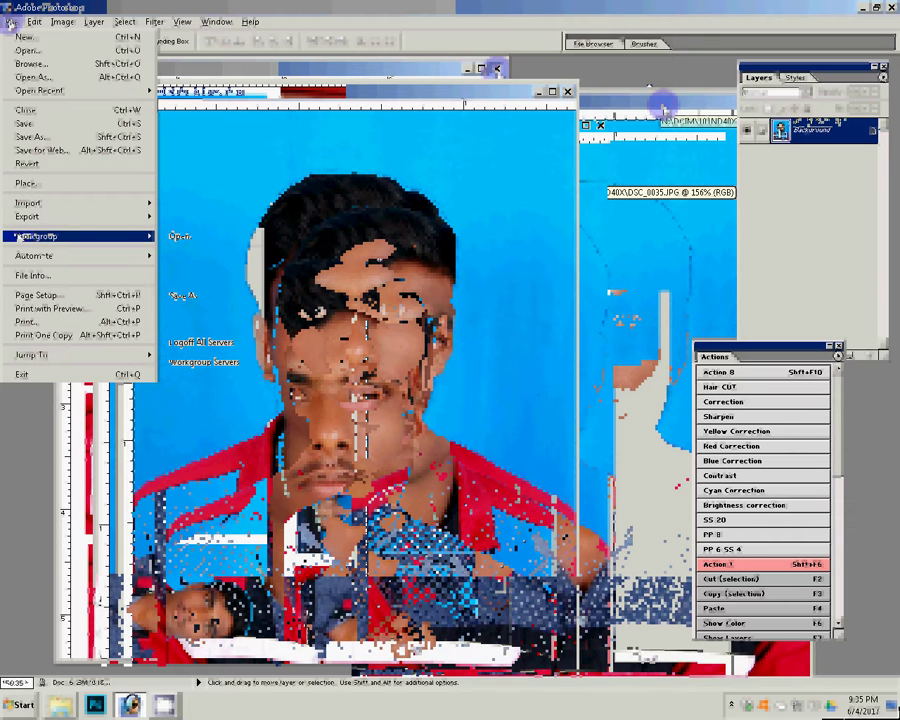
mouse_move(36, 236)
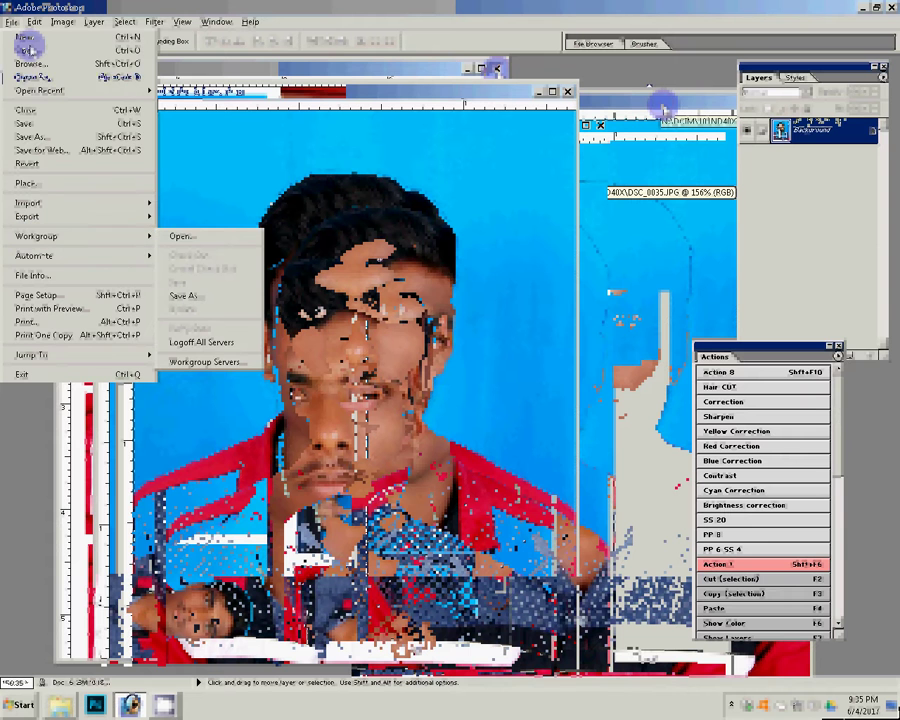
Save DSC_0035 as a JPEG in Libraries > Pictures with default quality, then hide Photoshop
left_click(44, 126)
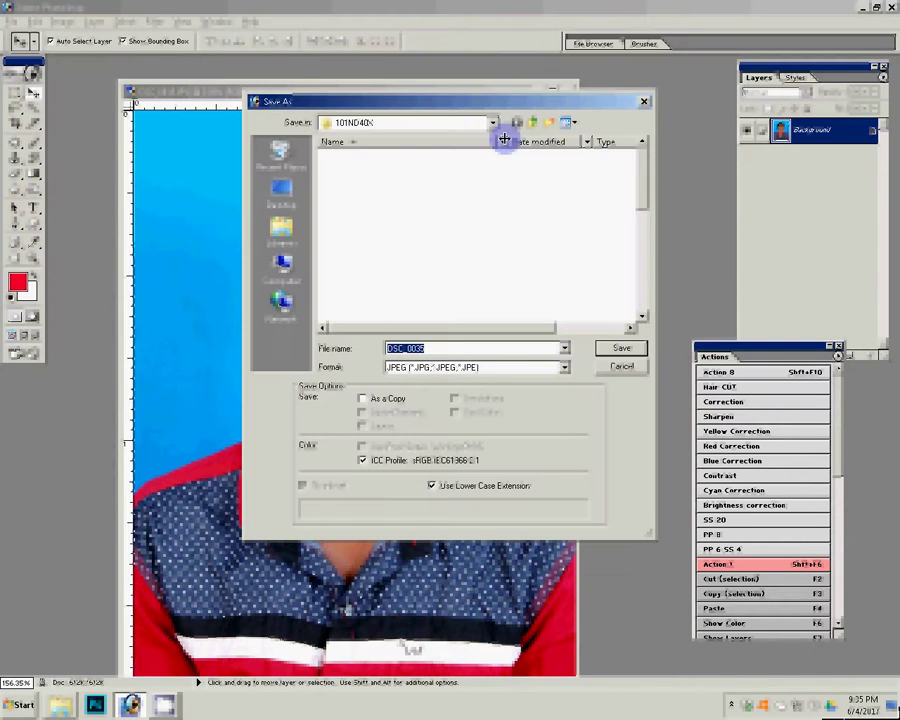
left_click(283, 238)
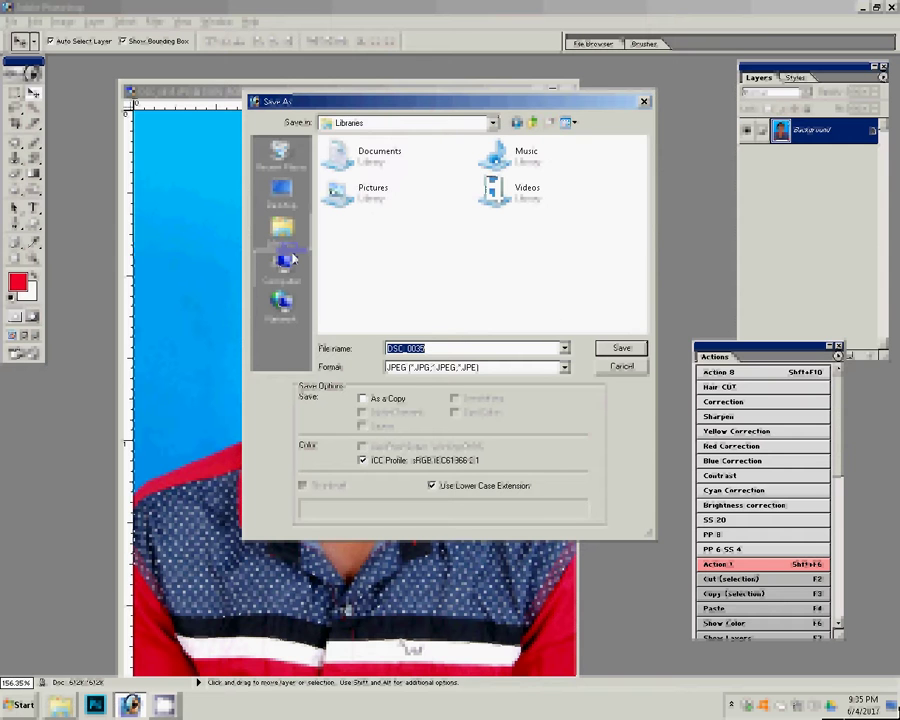
key("Tab")
key("Return")
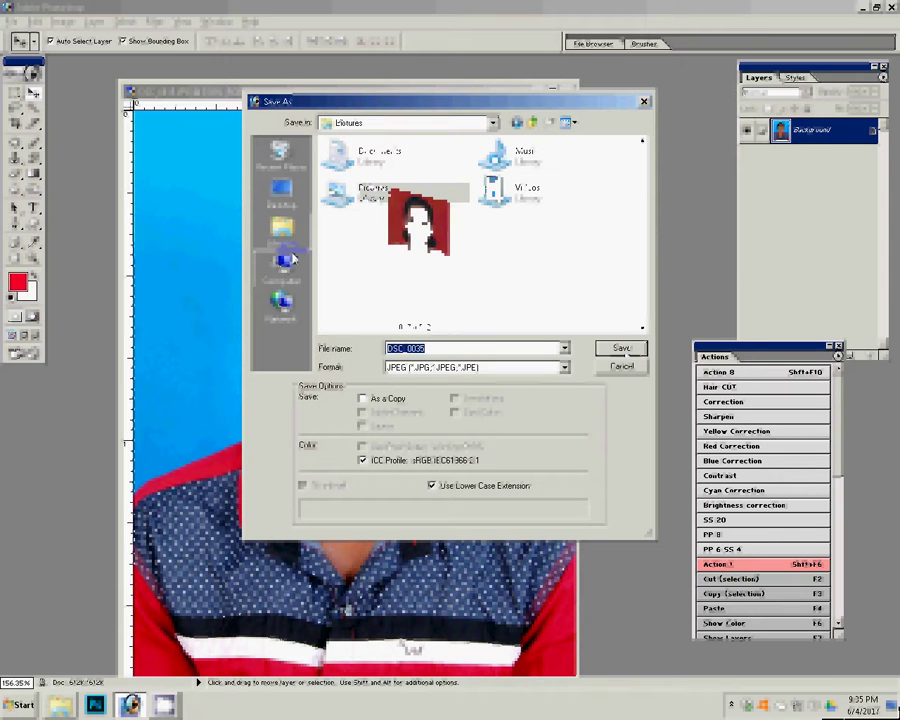
key("Return")
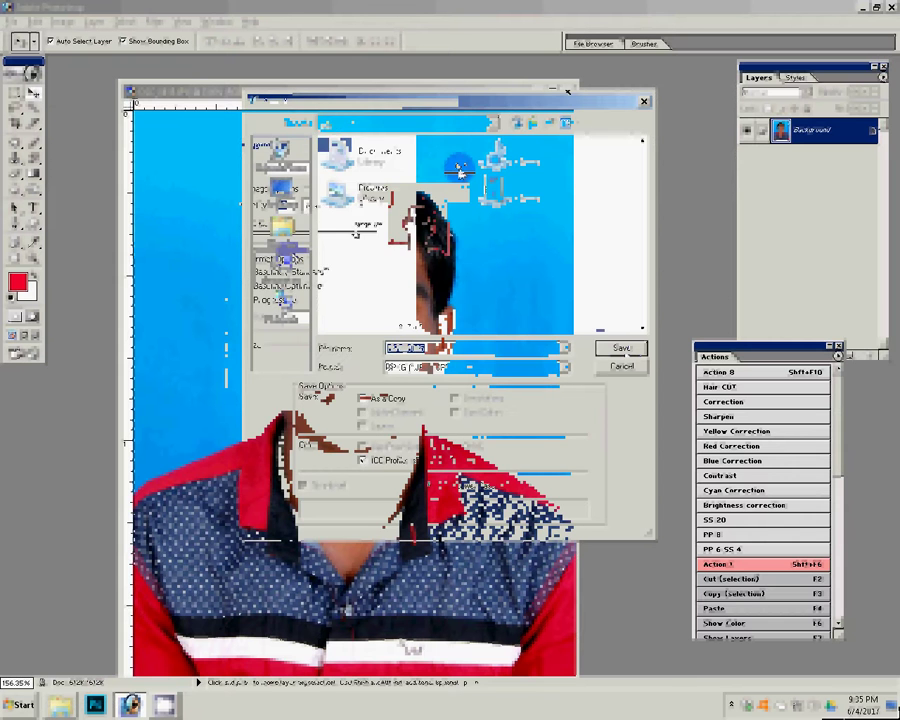
left_click(460, 168)
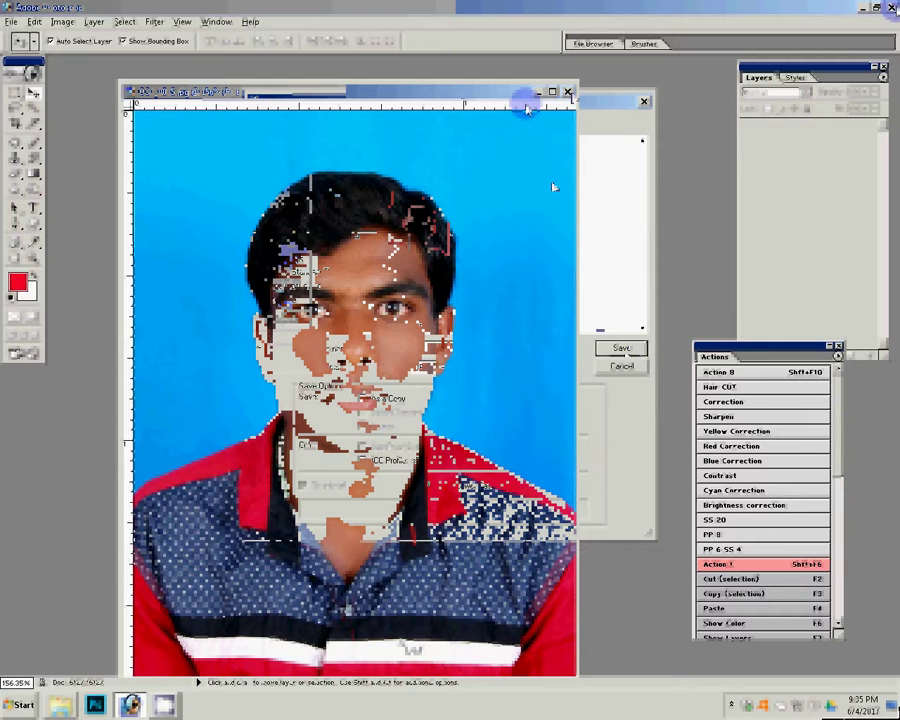
key("ctrl+q")
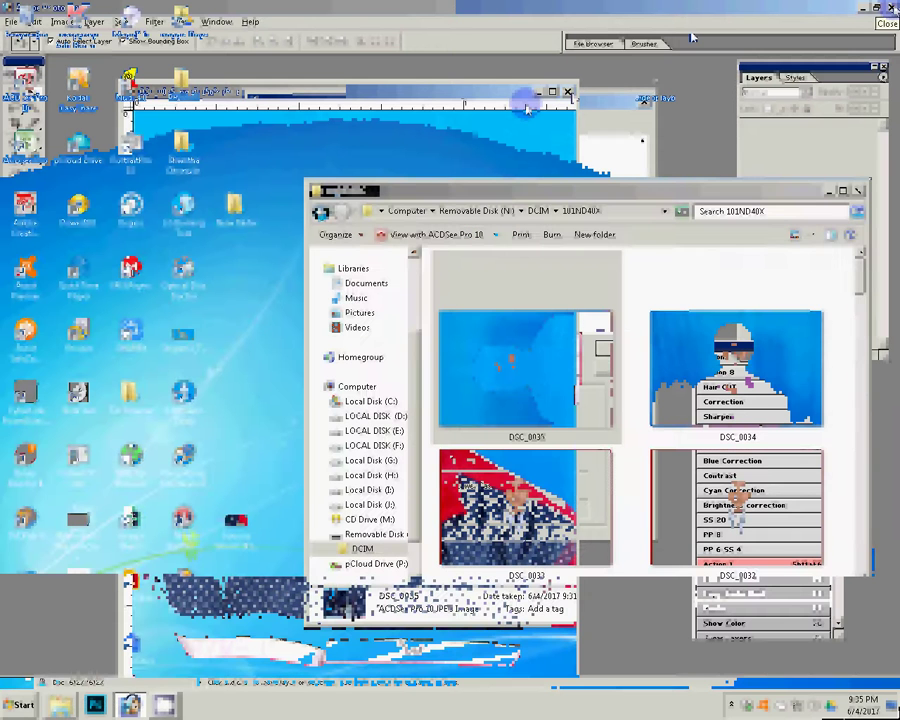